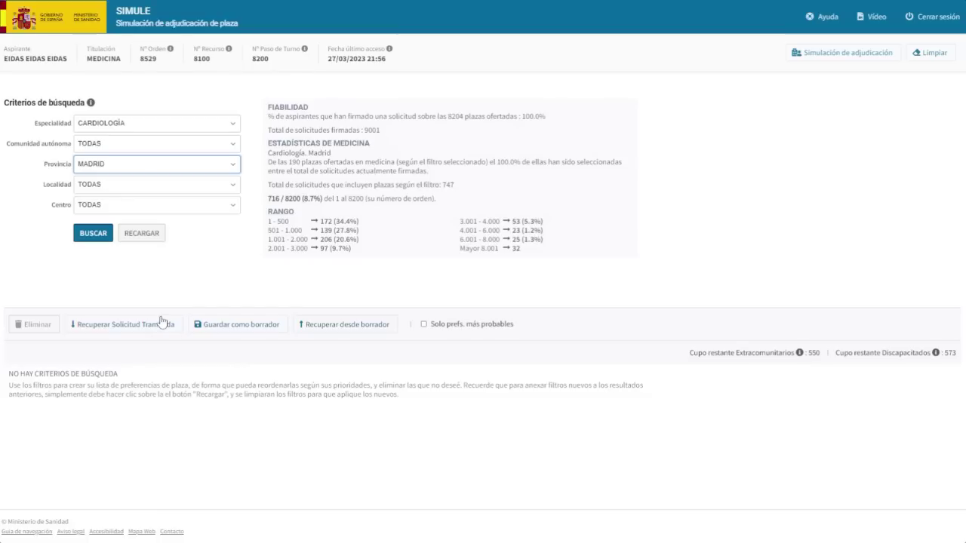
List the CARDIOLOGÍA places in MADRID, and add the Alcorcón places with the specialty filter set to TODAS.
left_click(99, 239)
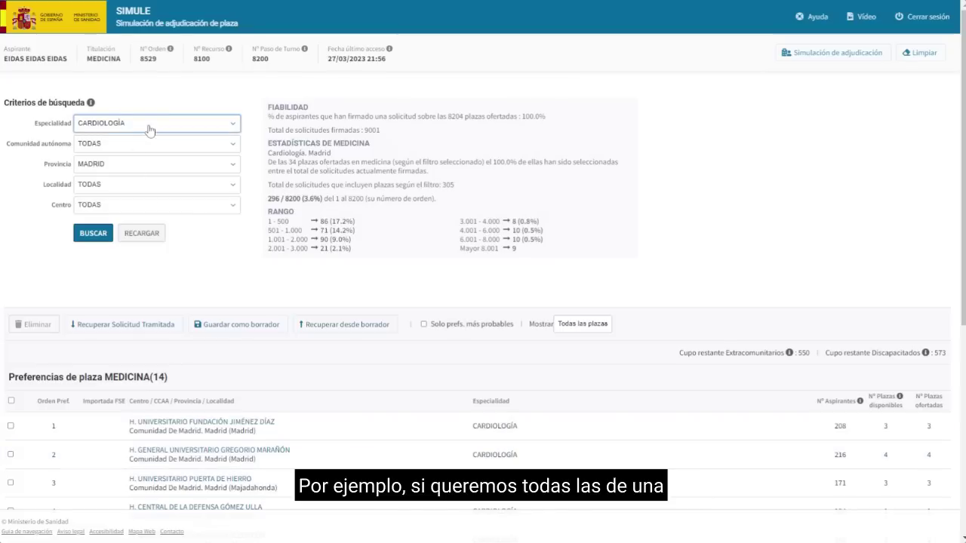
key("Home")
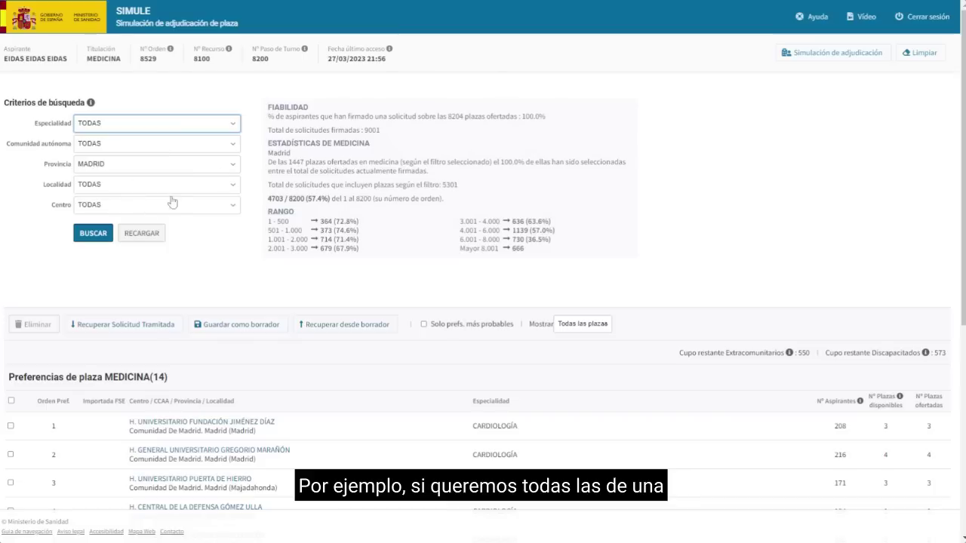
left_click(189, 190)
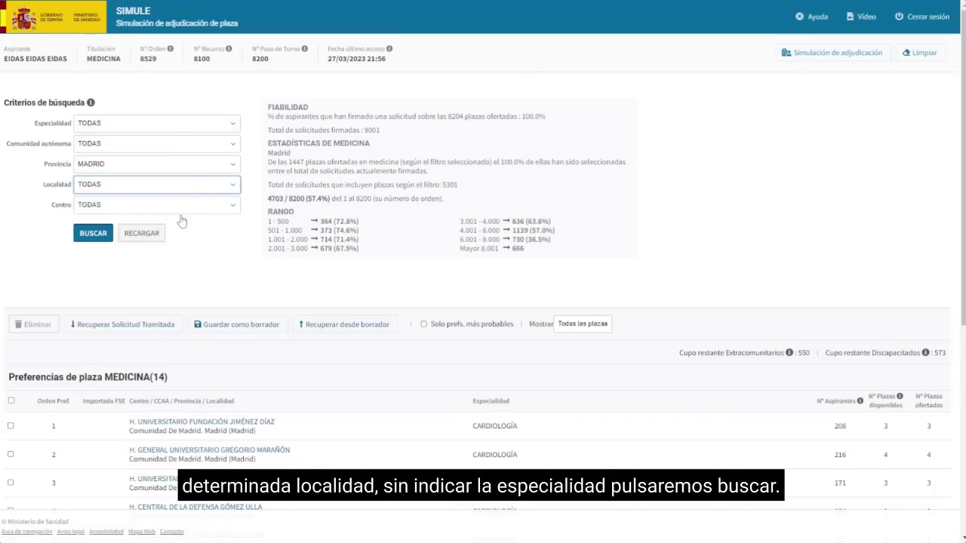
left_click(182, 220)
left_click(94, 234)
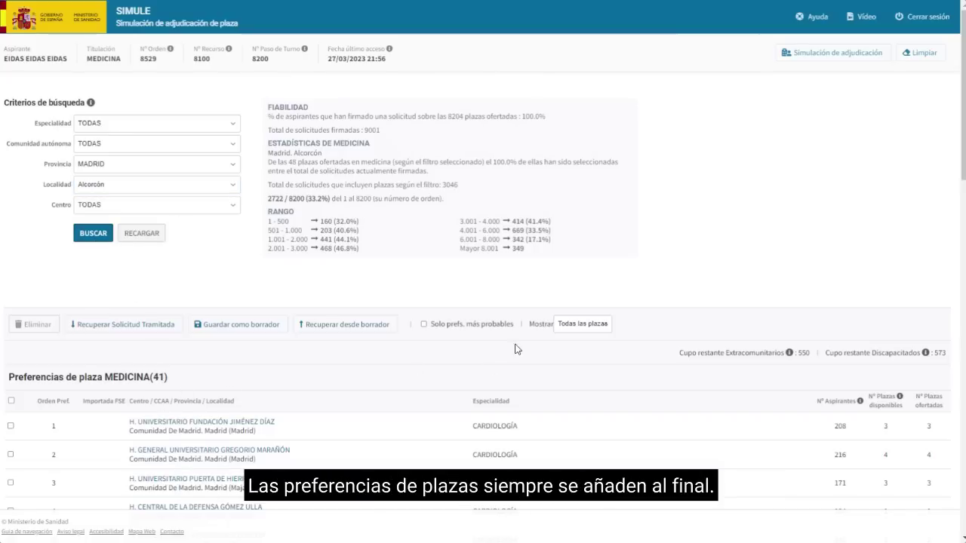
Reorder the Alcorcón preferences by moving PSIQUIATRÍA up to position 27 and RADIODIAGNÓSTICO down to position 36.
scroll(484, 302, "down", 15)
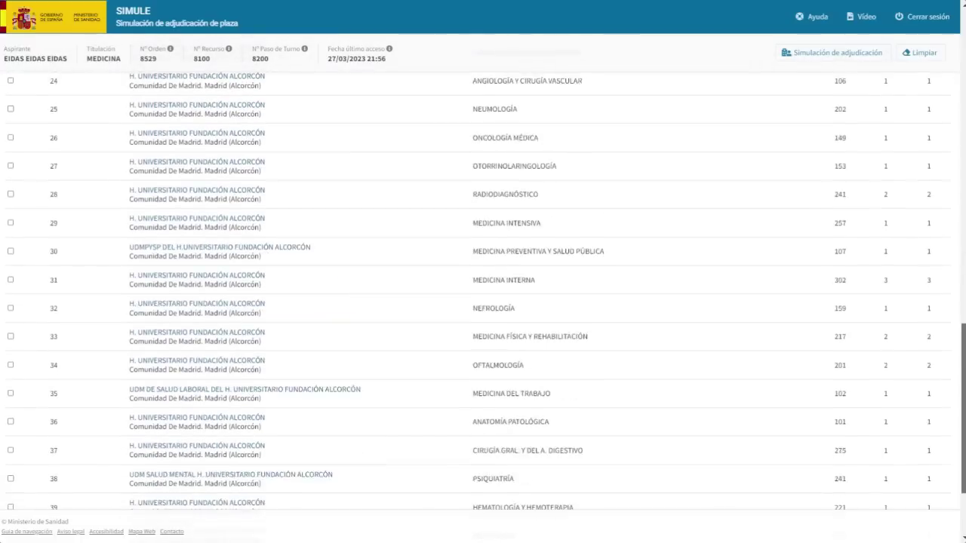
scroll(483, 295, "up", 2)
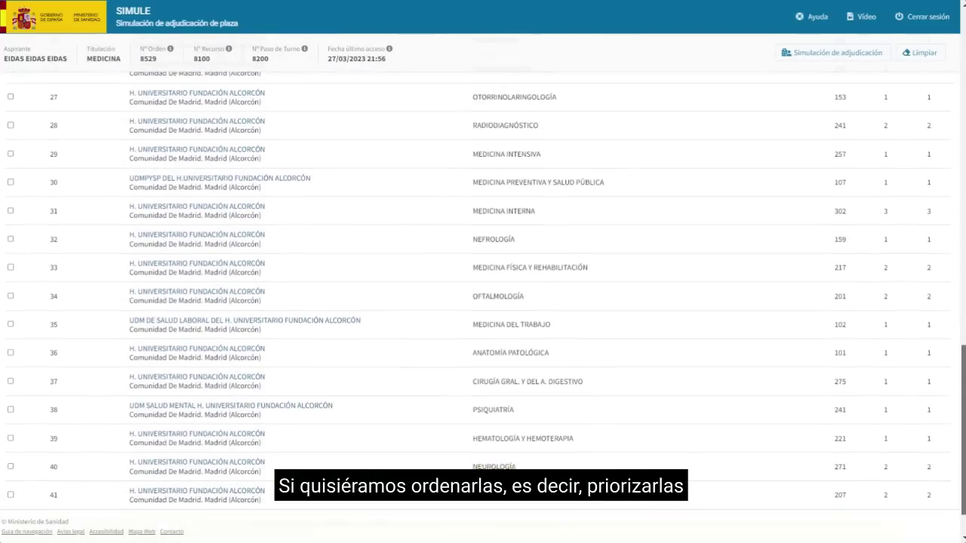
scroll(483, 294, "up", 1)
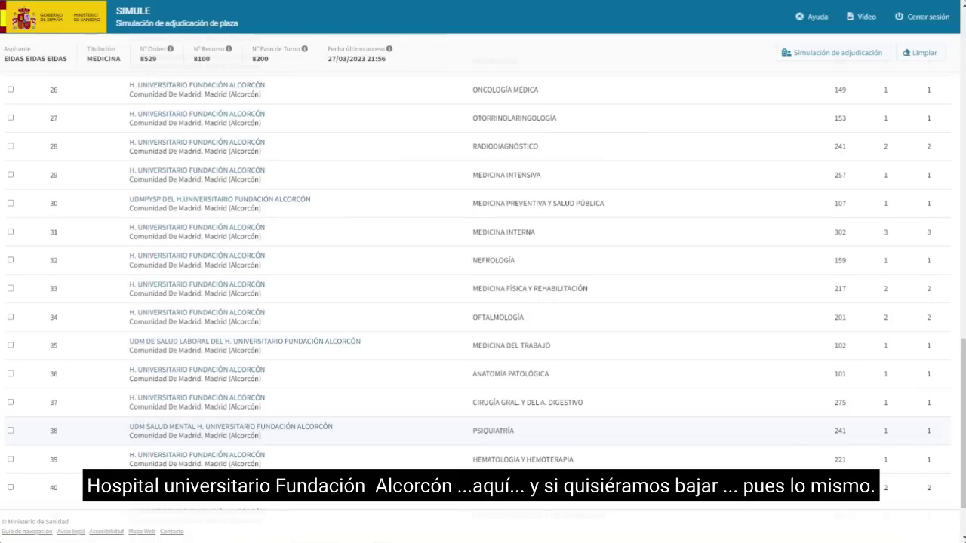
left_click_drag(226, 431, 132, 129)
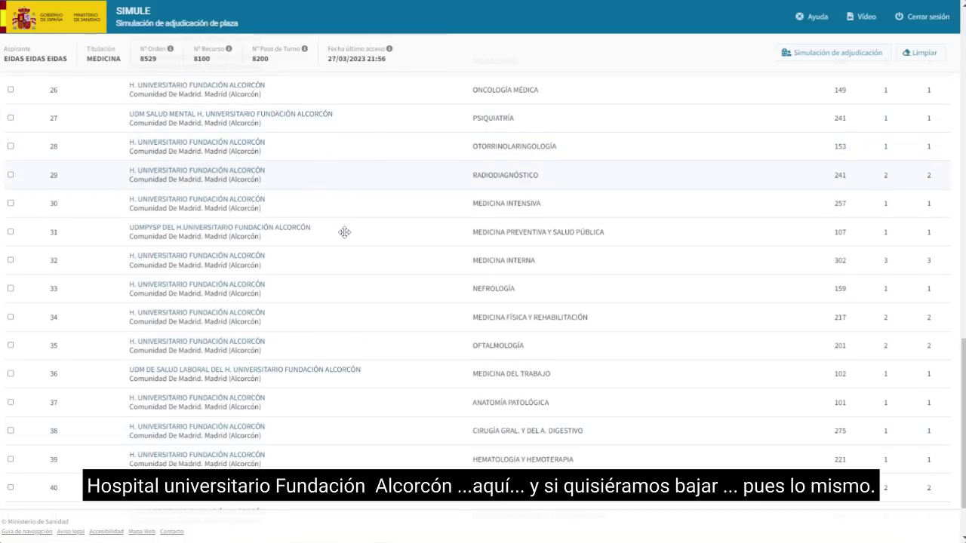
left_click_drag(344, 232, 330, 403)
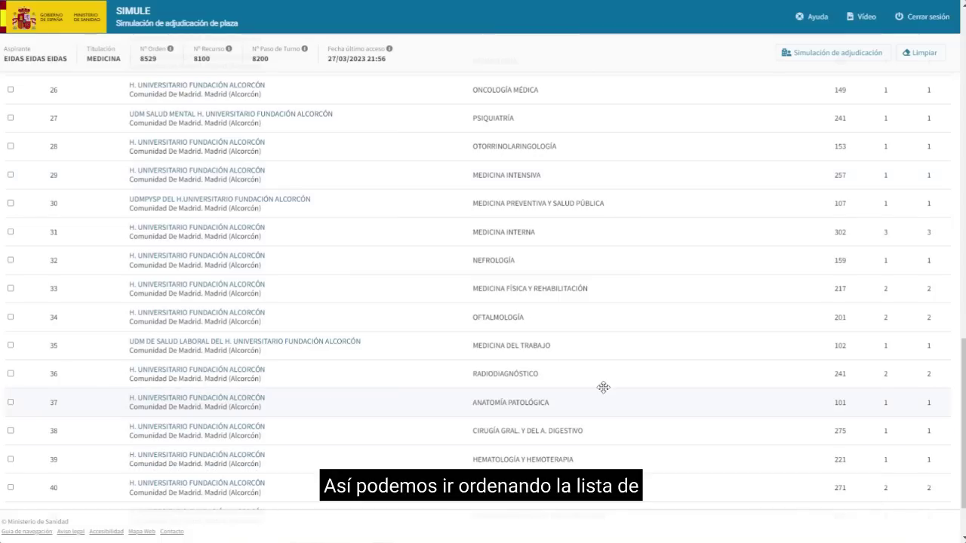
left_click_drag(963, 423, 944, 89)
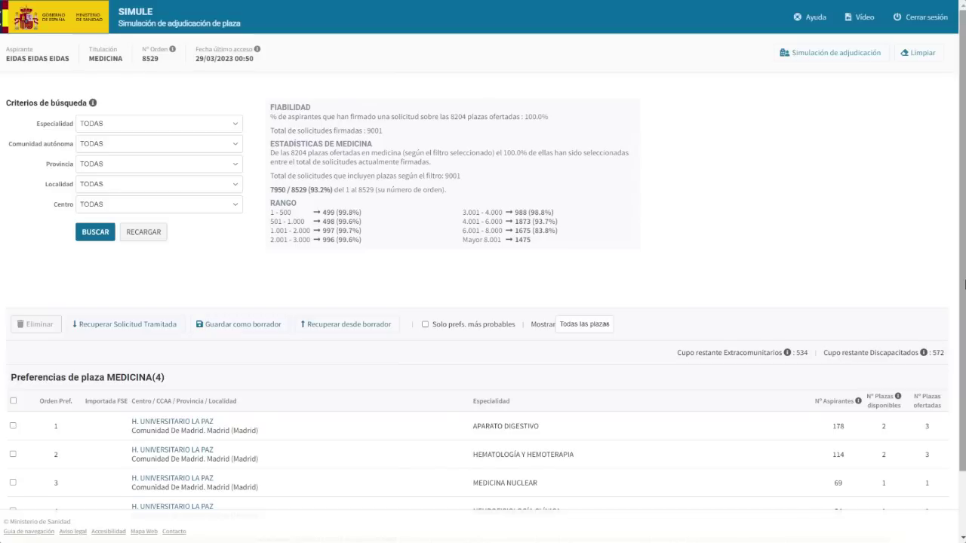
Compare the data update date in the note below the preferences with the date of the last award simulation.
scroll(965, 283, "down", 1)
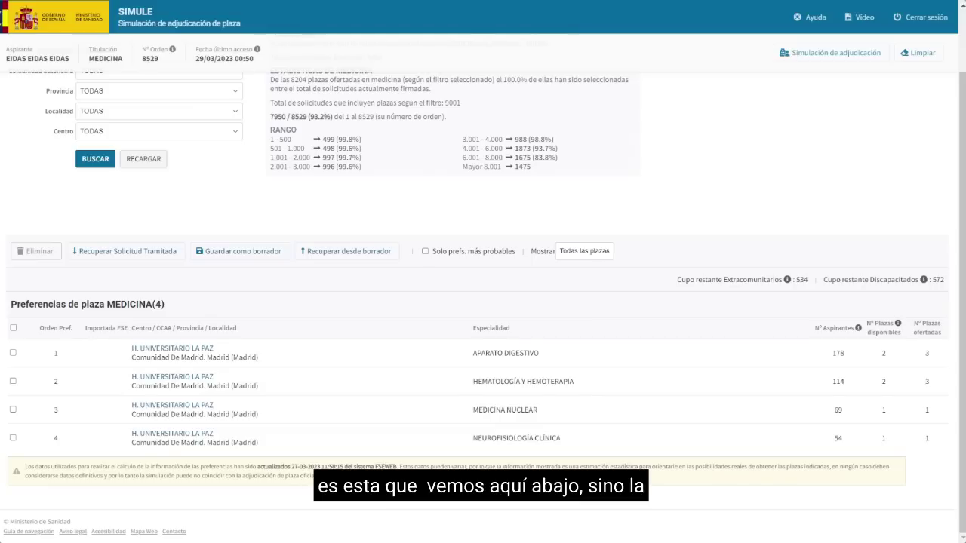
scroll(943, 305, "up", 1)
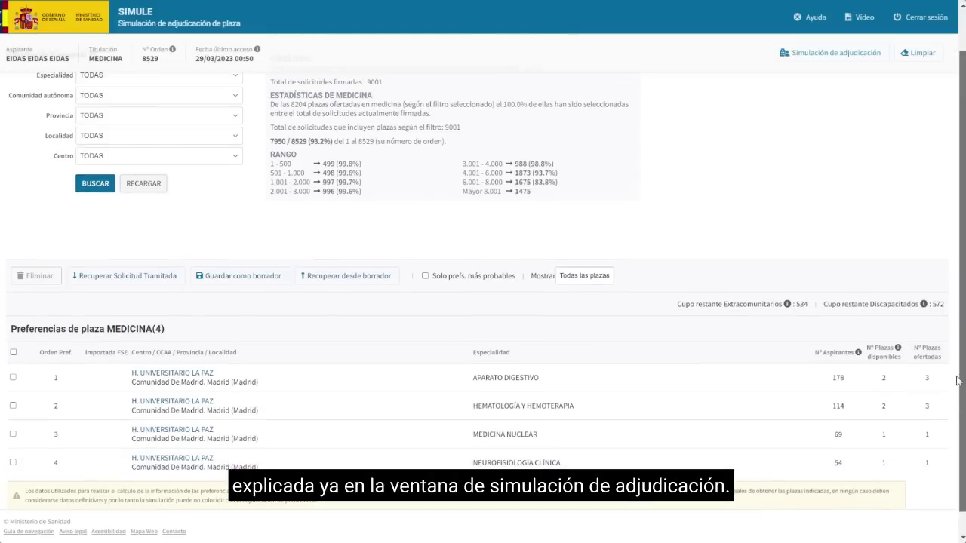
left_click(827, 57)
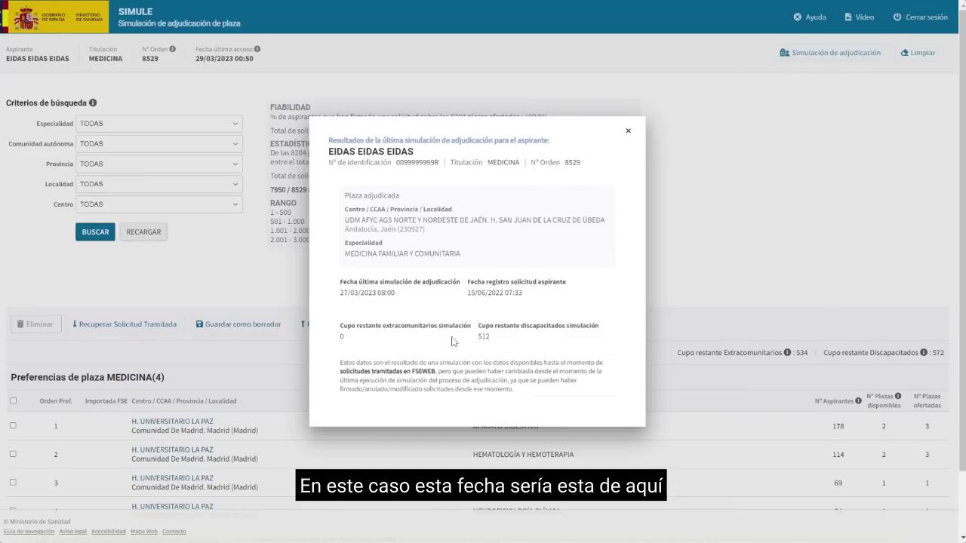
left_click_drag(340, 292, 398, 298)
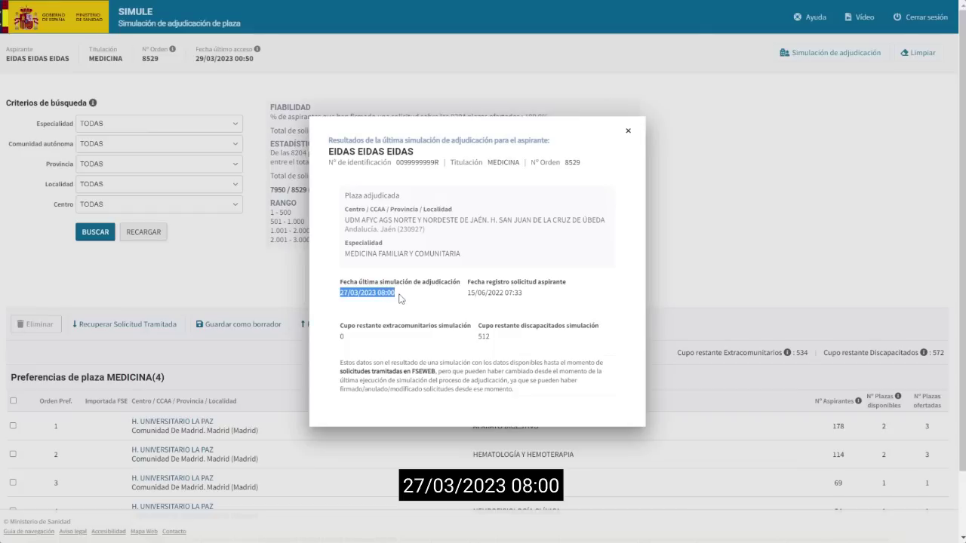
left_click(627, 131)
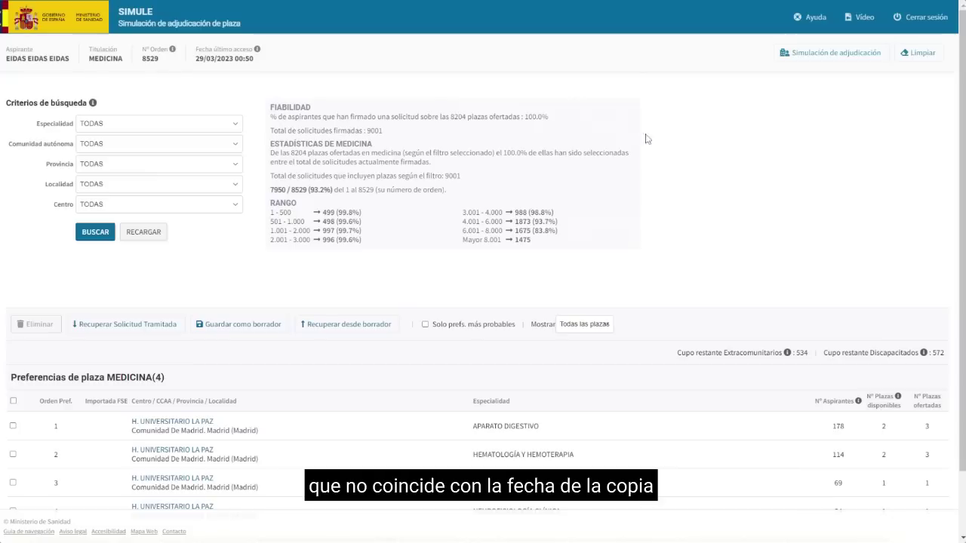
scroll(955, 136, "down", 1)
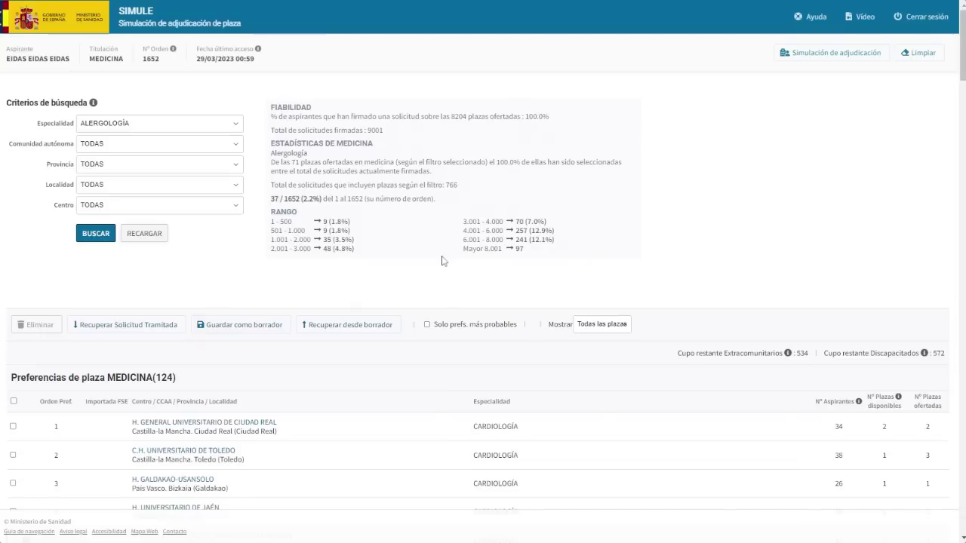
Filter the preference list by Disponibles and by No disponibles, and return it to Todas las plazas.
left_click(604, 356)
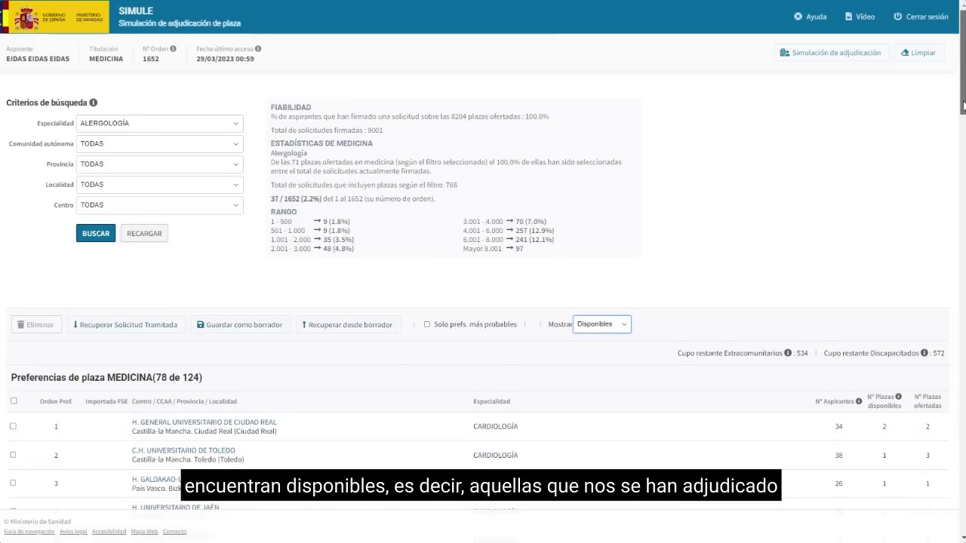
scroll(483, 302, "down", 4)
scroll(695, 209, "up", 3)
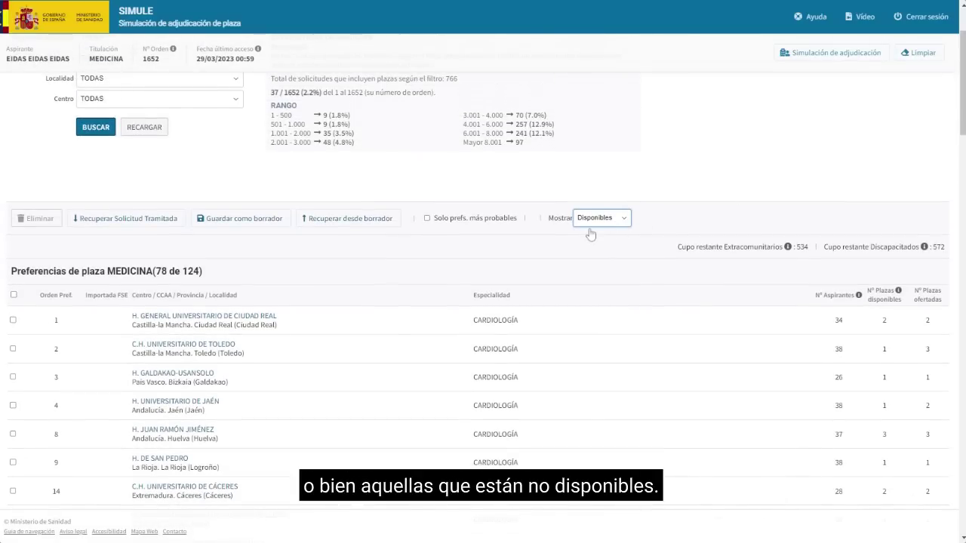
left_click(597, 252)
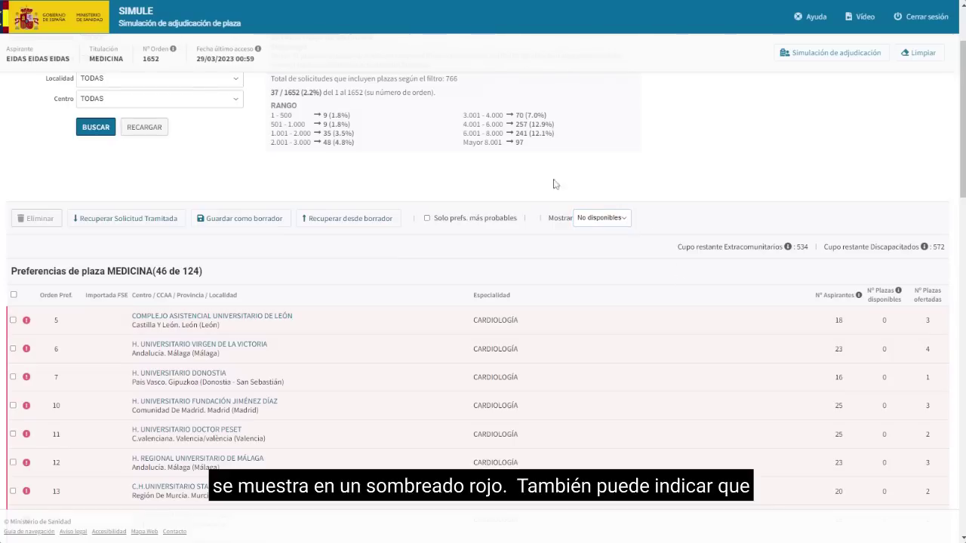
left_click(610, 234)
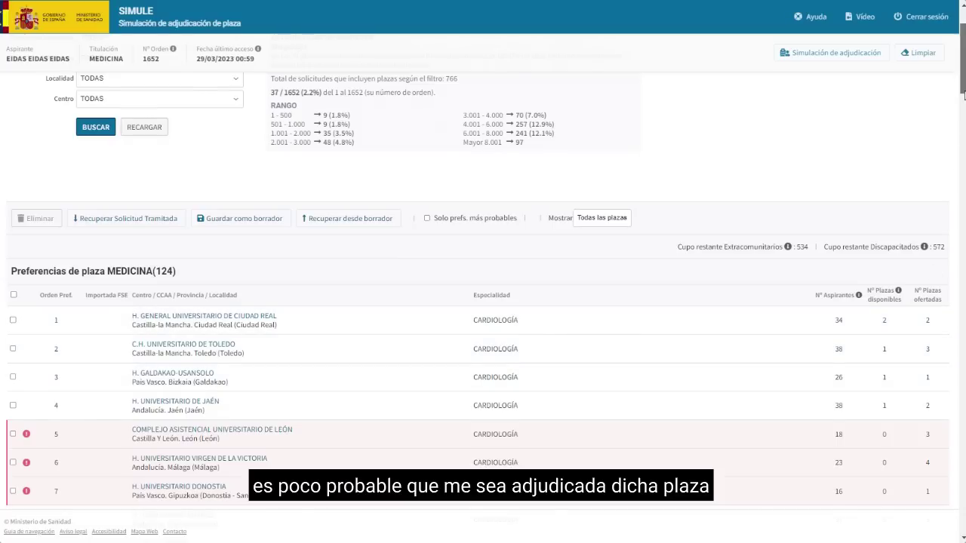
Review the applicant figures, restrict the list to the most probable preferences, and remove that restriction.
scroll(964, 94, "down", 3)
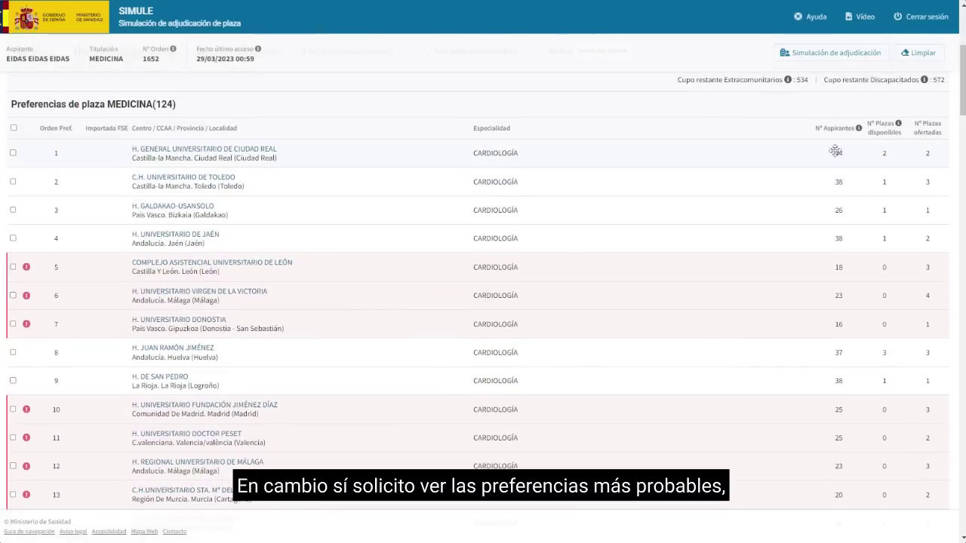
scroll(958, 102, "up", 3)
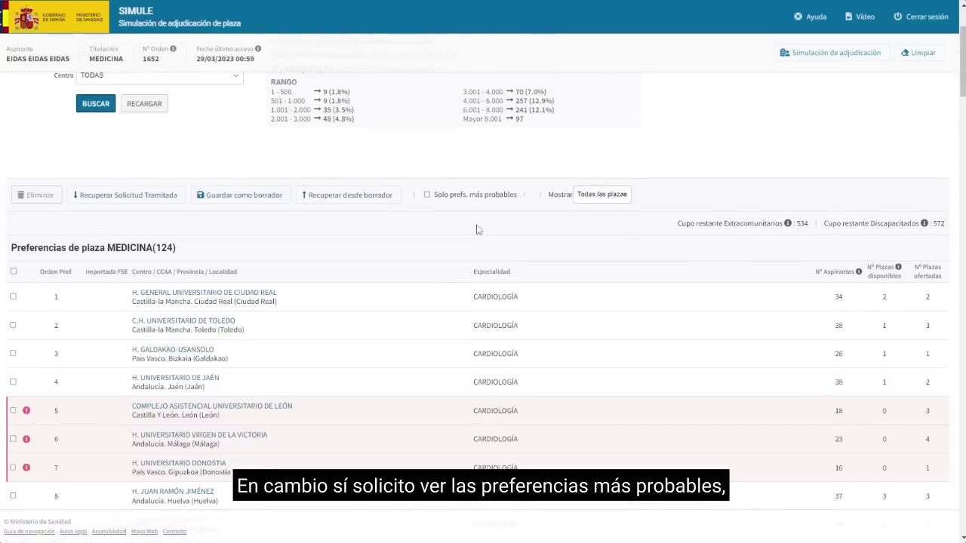
left_click(427, 195)
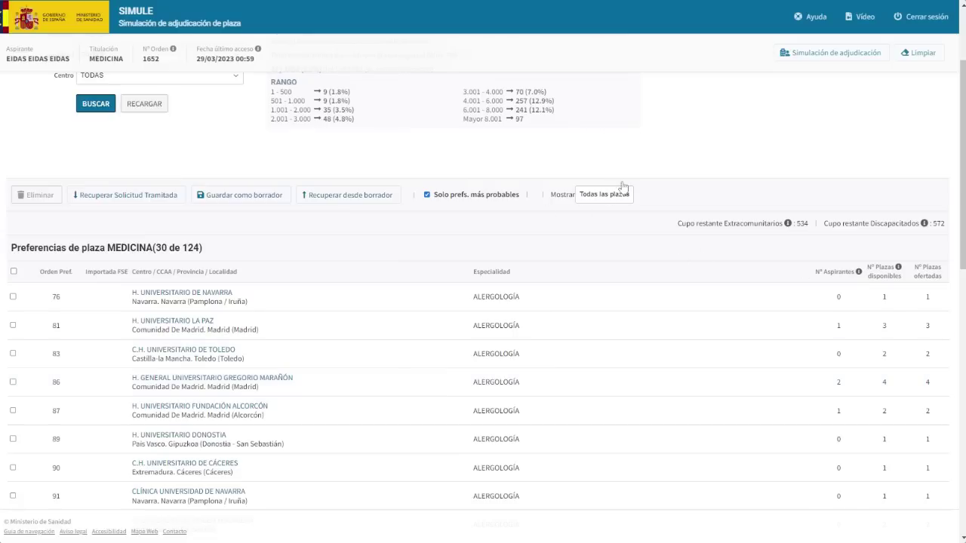
left_click_drag(962, 169, 963, 143)
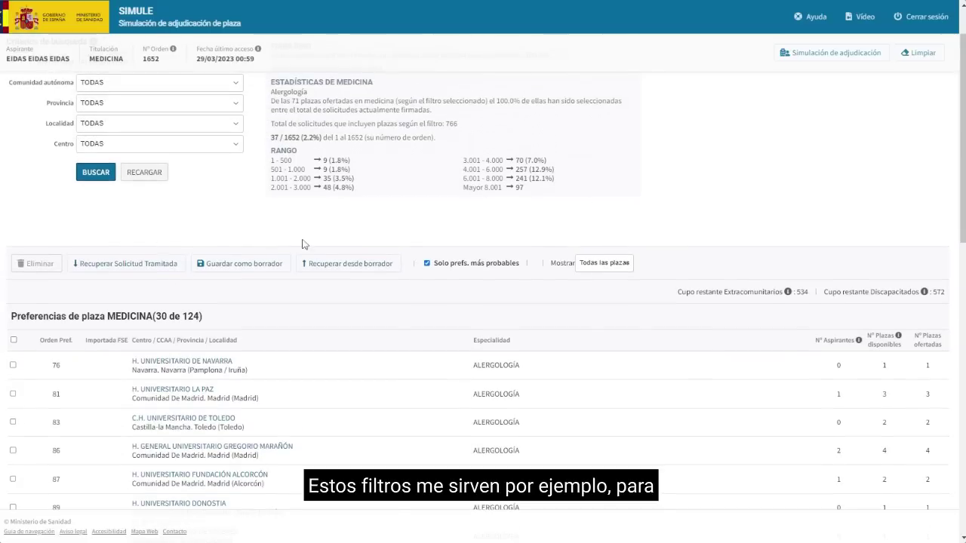
left_click(428, 265)
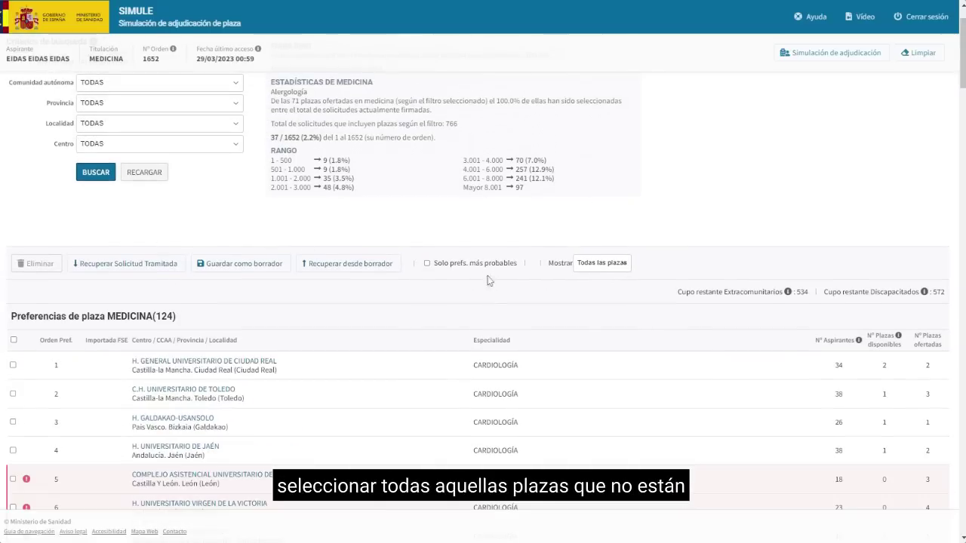
Show only the No disponibles places and delete all of them from the preferences.
left_click(620, 262)
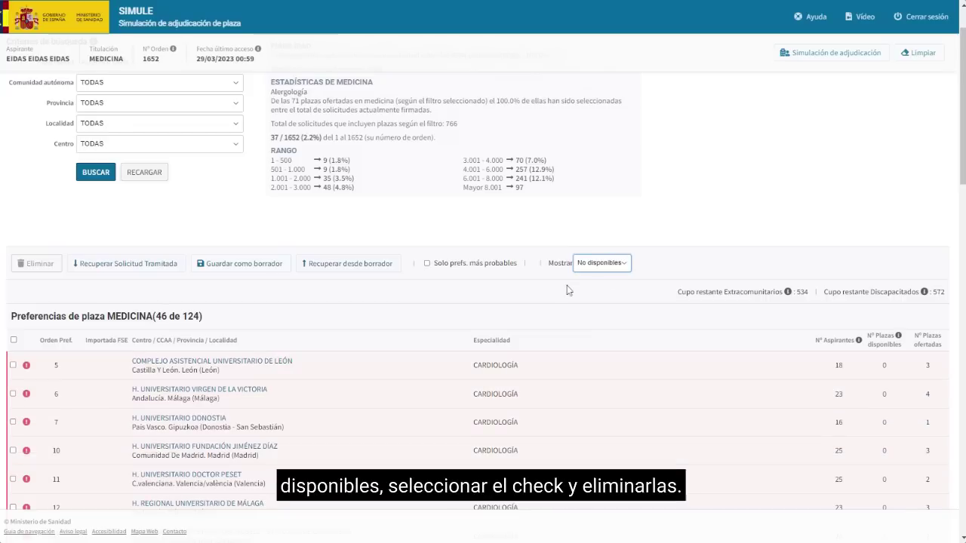
left_click(14, 341)
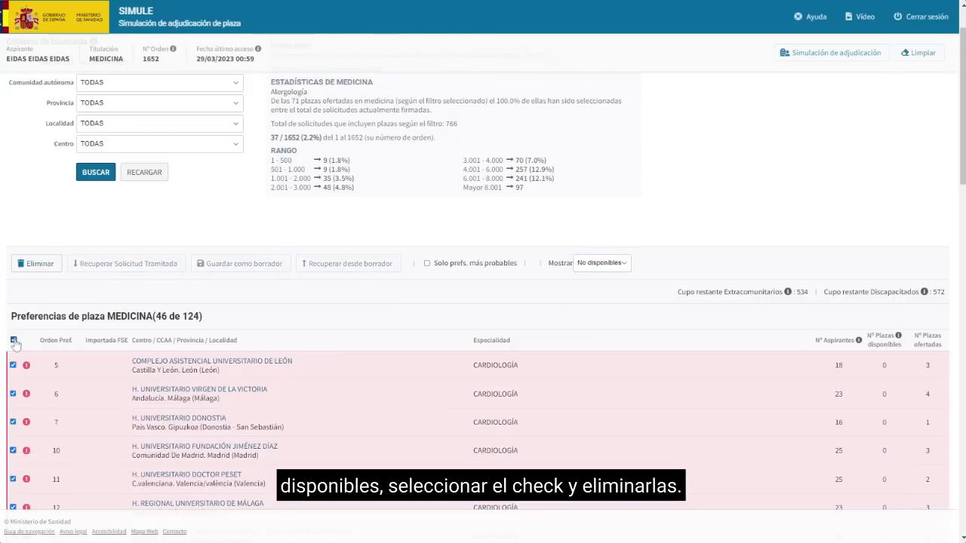
left_click(37, 265)
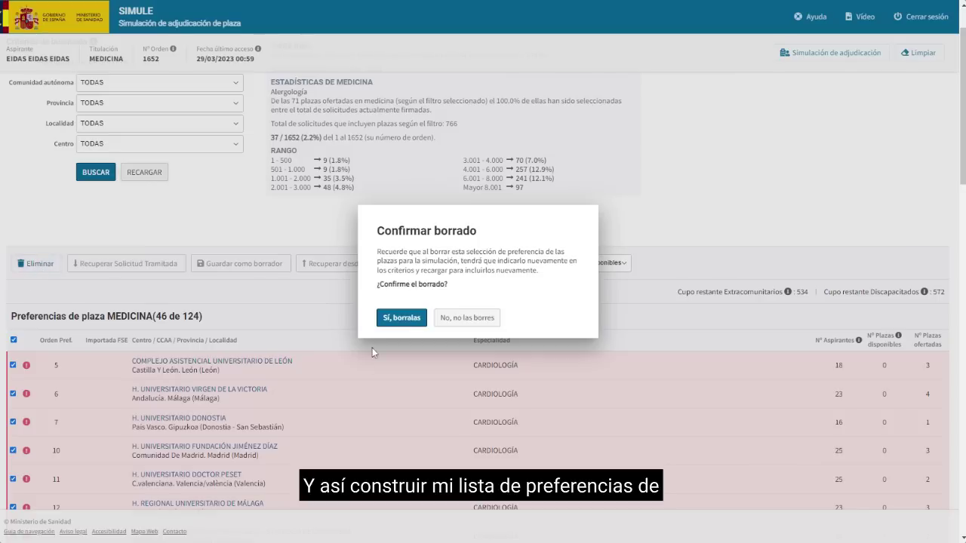
left_click(406, 319)
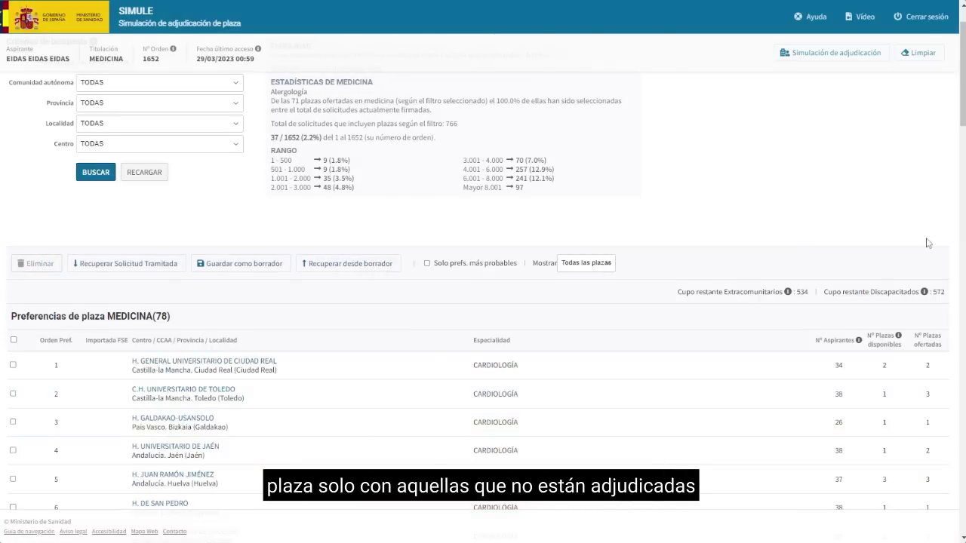
Examine the most probable preferences among the remaining places, and restore the full list.
mouse_move(963, 119)
left_mouse_down()
mouse_move(963, 138)
mouse_move(963, 126)
left_mouse_up()
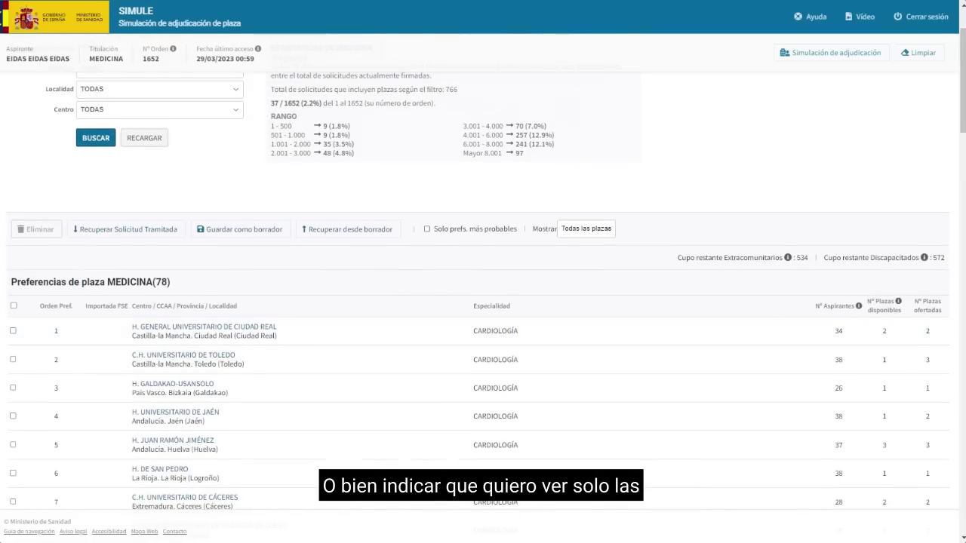
left_click(428, 230)
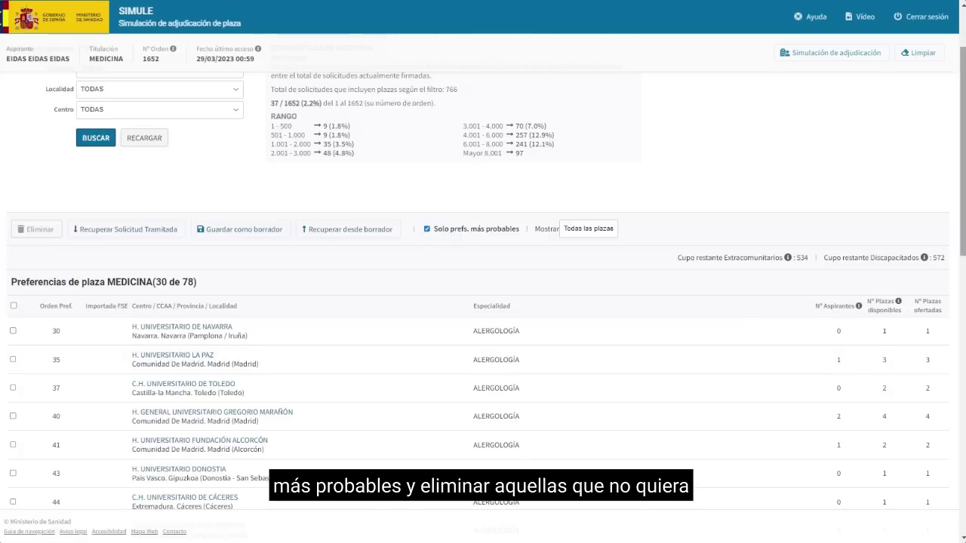
scroll(483, 302, "down", 9)
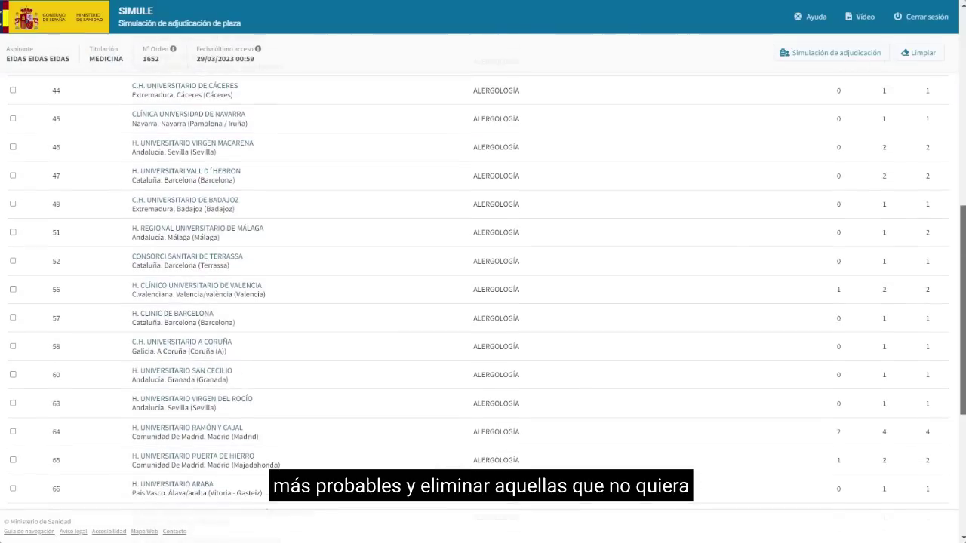
scroll(483, 302, "up", 9)
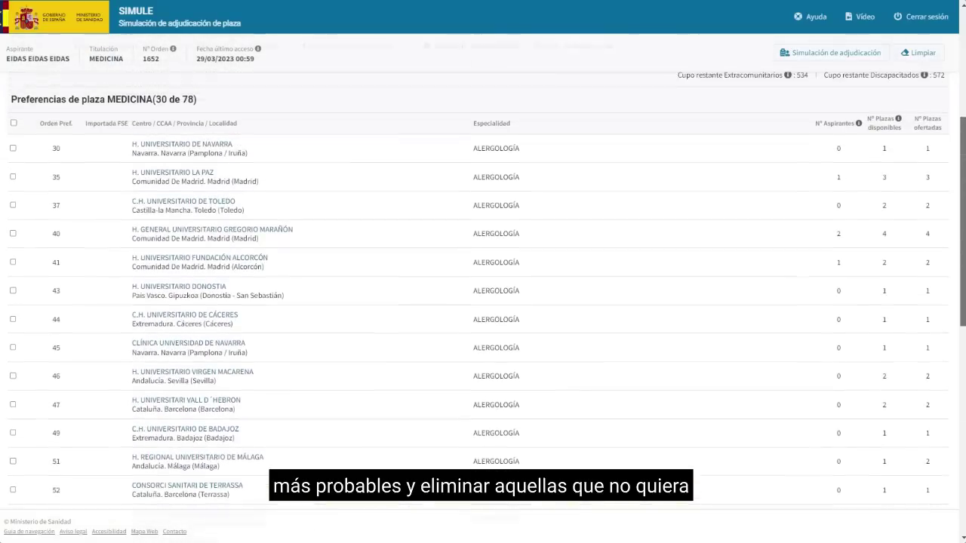
scroll(889, 156, "up", 2)
left_click(427, 205)
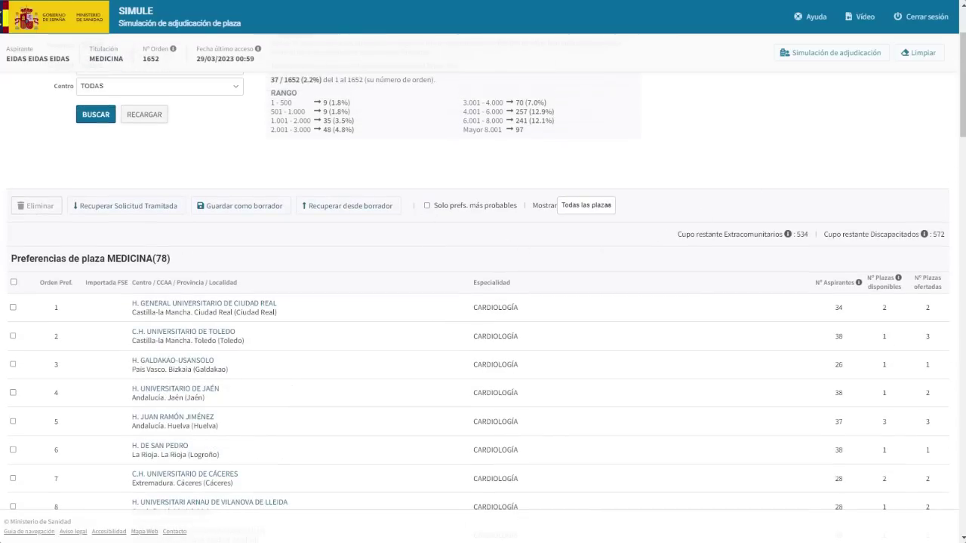
scroll(646, 68, "up", 2)
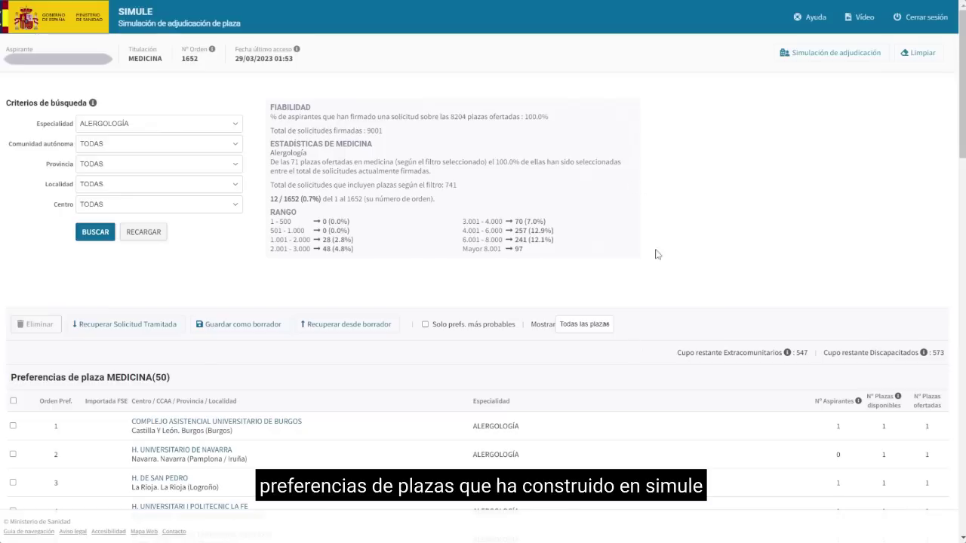
Save the current Alergología preference list as a draft, confirming the replacement of any earlier draft.
left_click(241, 326)
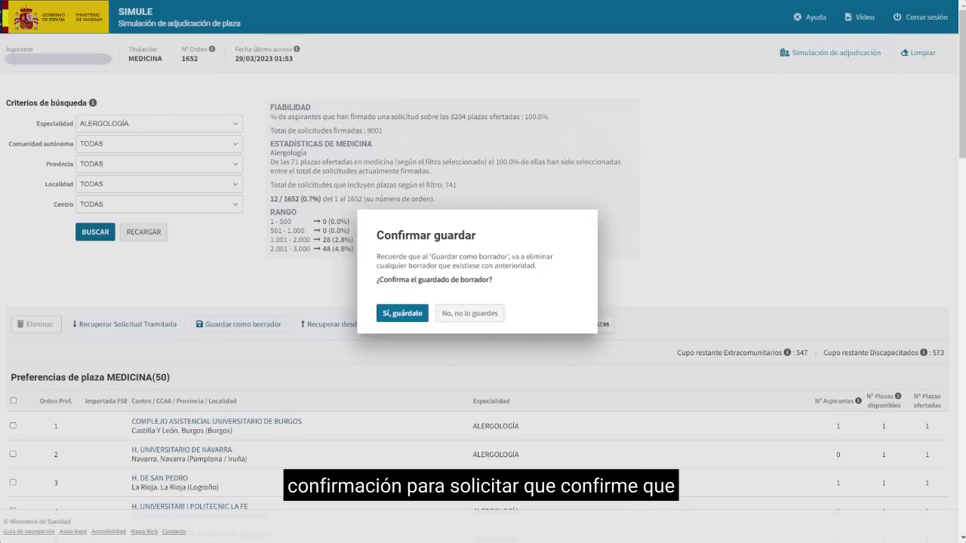
left_click(414, 311)
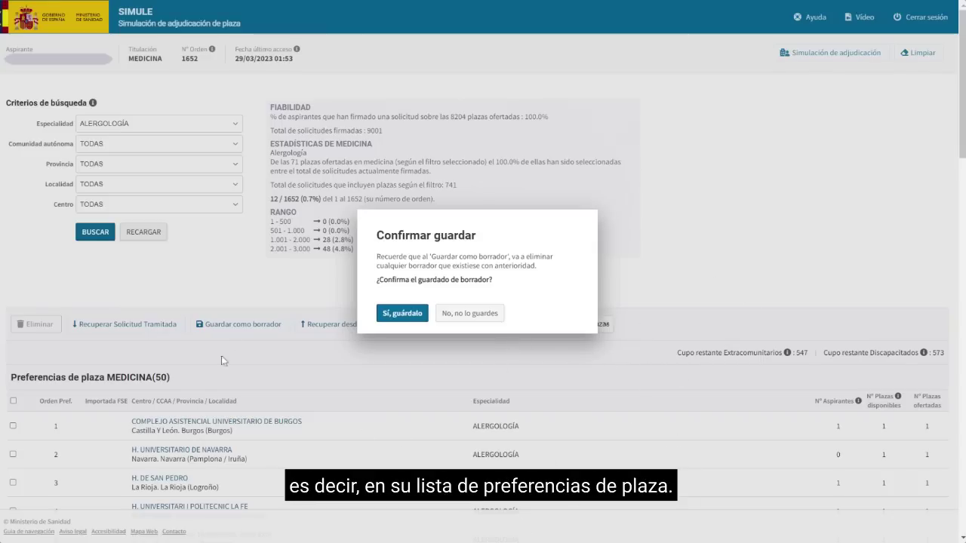
left_click(417, 323)
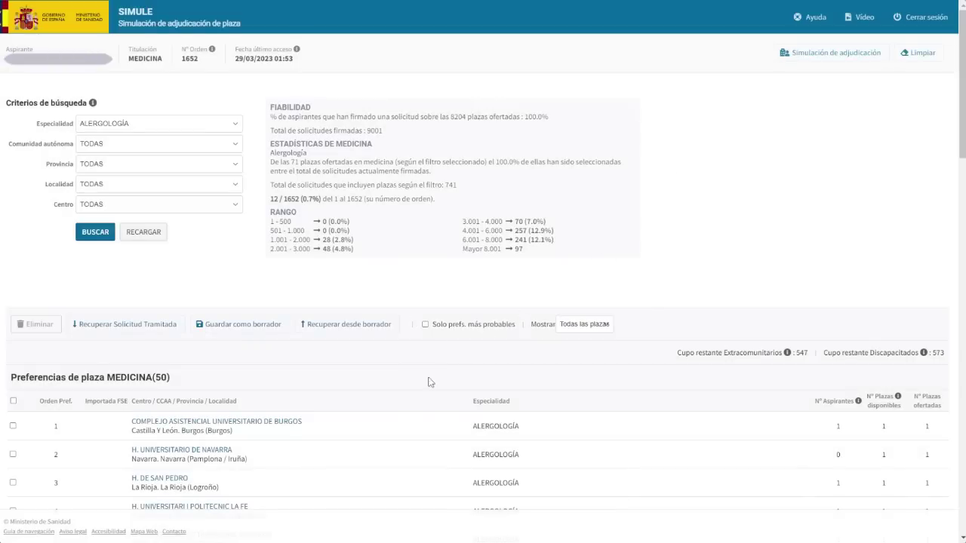
left_click(326, 324)
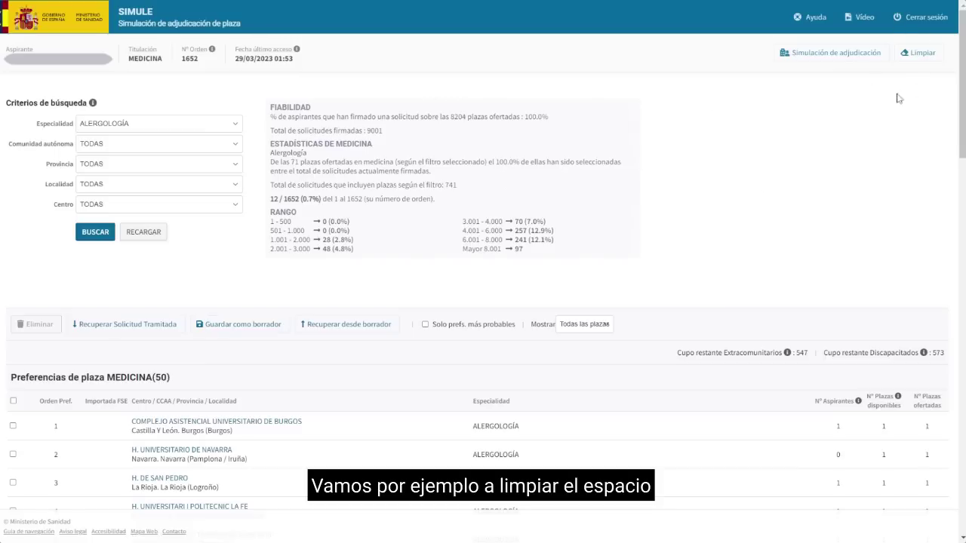
Clear all saved place preferences and search criteria from the workspace, and postpone the content update.
left_click(926, 59)
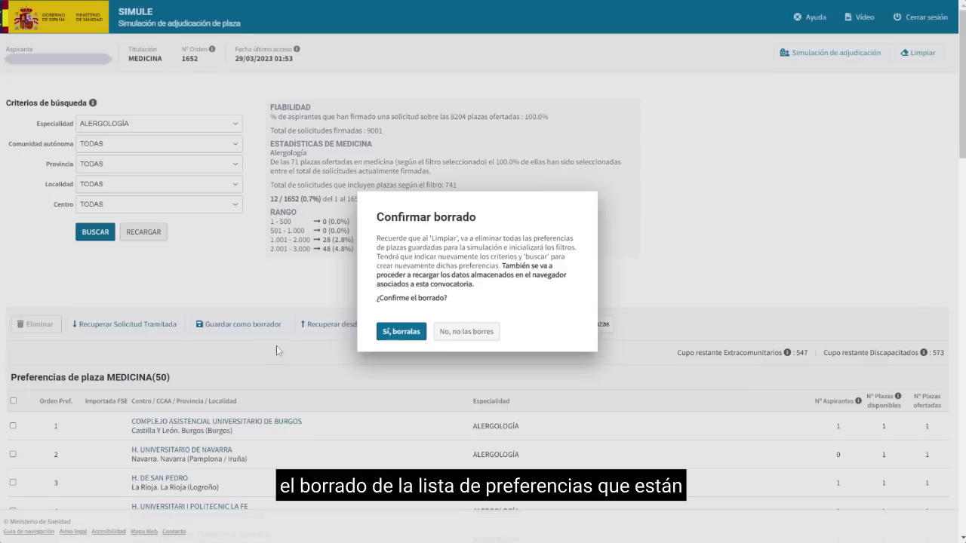
left_click(408, 333)
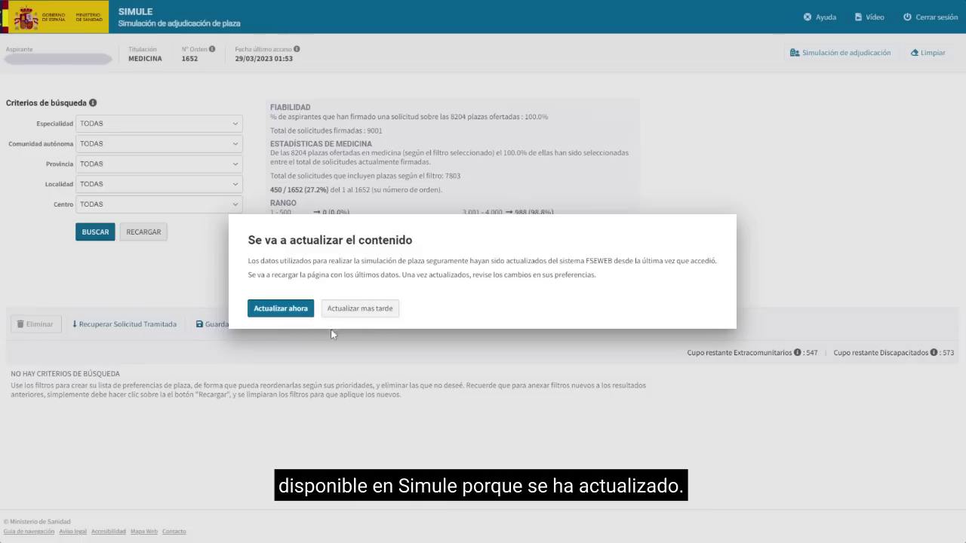
left_click(303, 315)
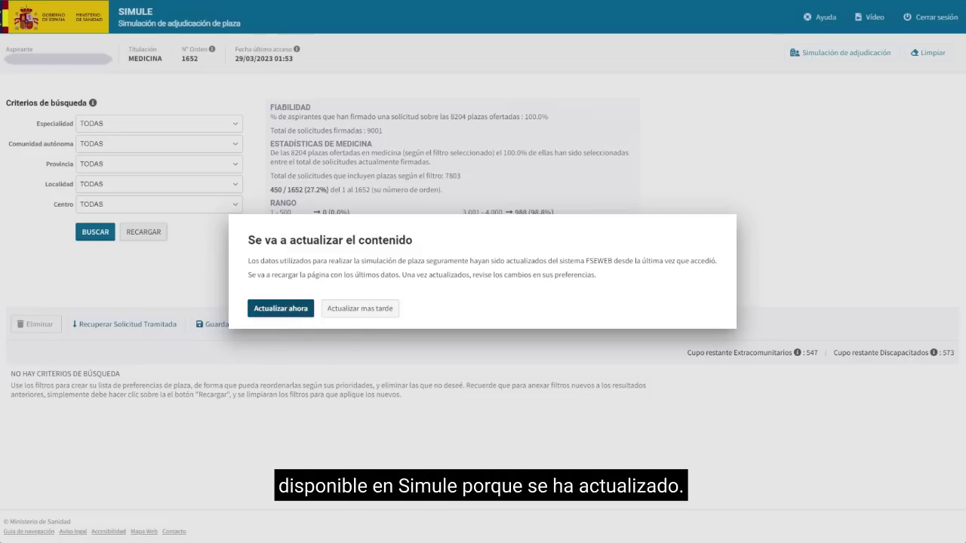
left_click(360, 310)
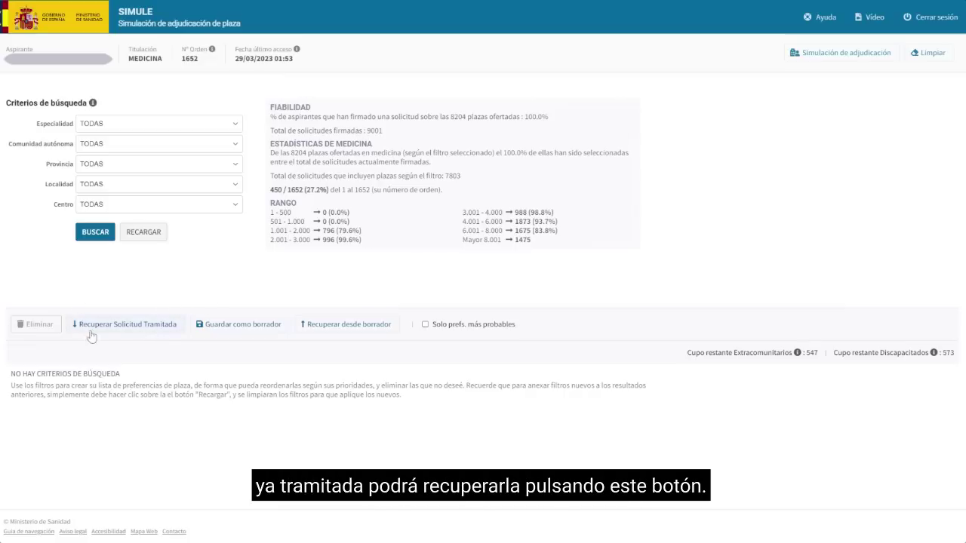
Load the preferences from the submitted application and look through the imported places.
left_click(115, 326)
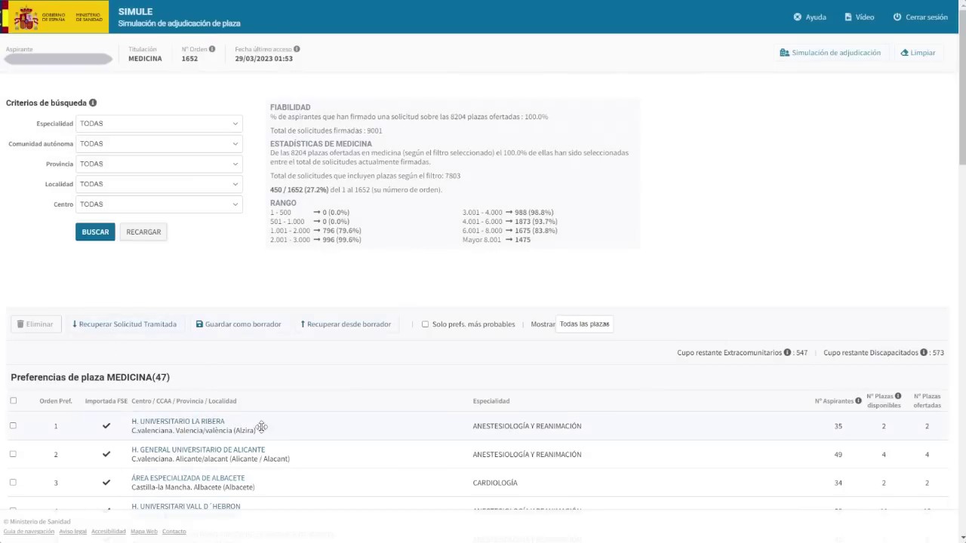
left_click_drag(961, 143, 962, 172)
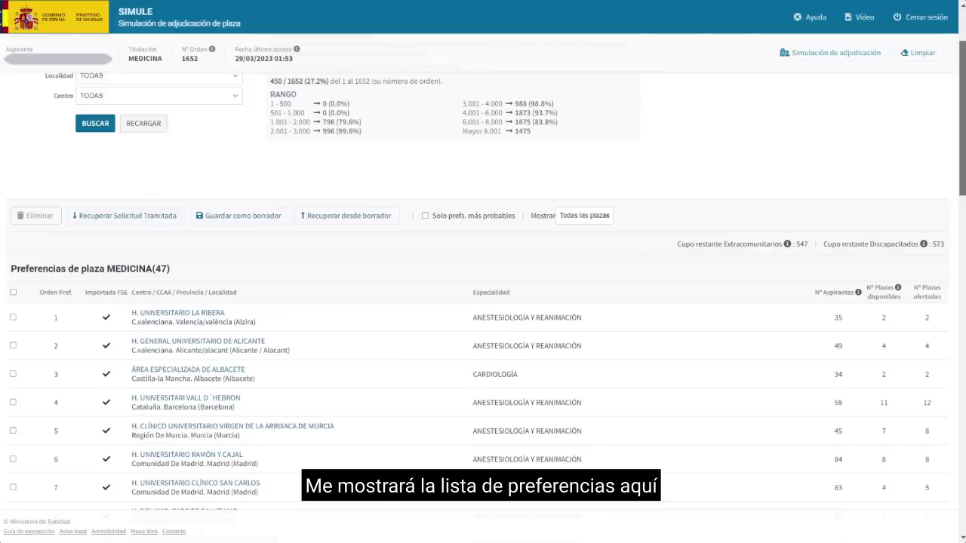
scroll(397, 334, "down", 12)
scroll(396, 334, "up", 11)
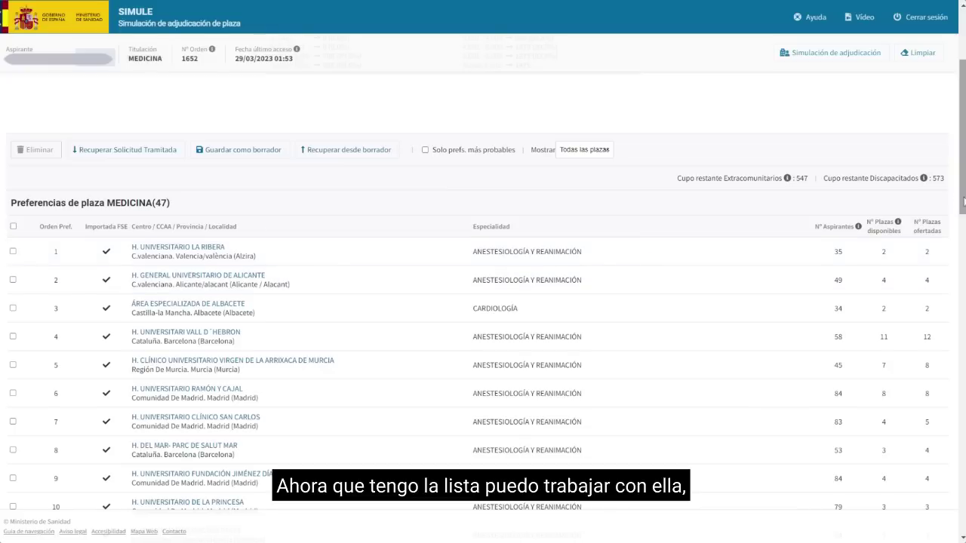
Check the imported preferences for No disponibles places and return the filter to Todas las plazas.
left_click_drag(963, 203, 962, 234)
scroll(962, 235, "down", 4)
scroll(681, 201, "up", 7)
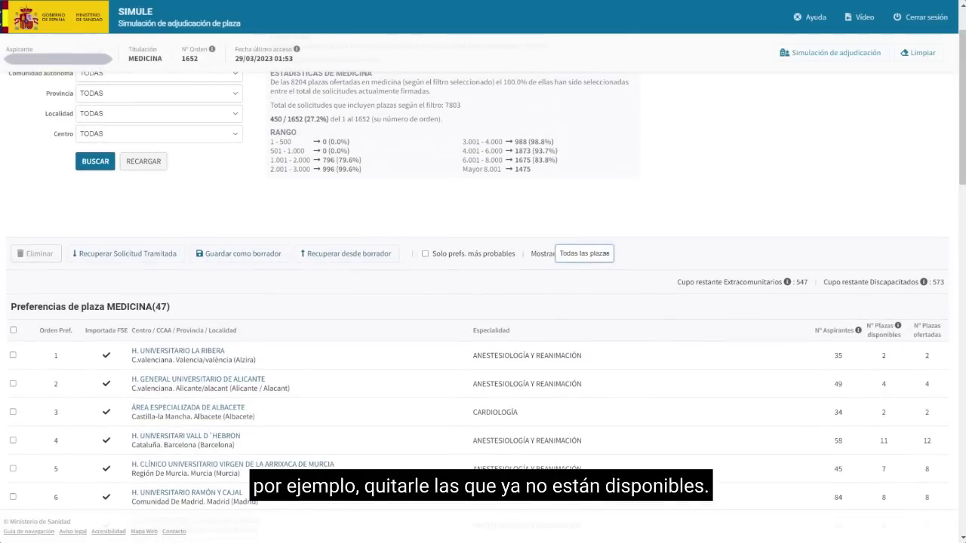
key("Down")
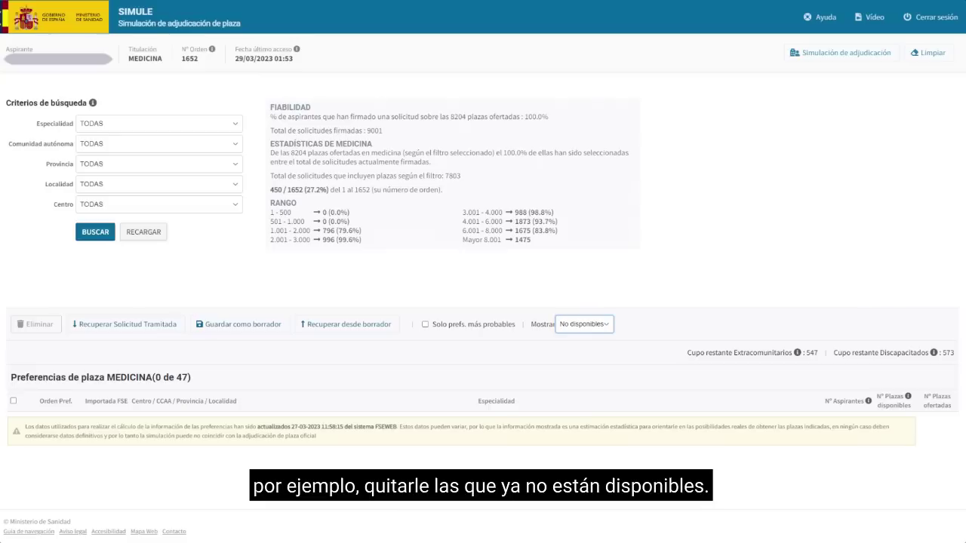
left_click(597, 339)
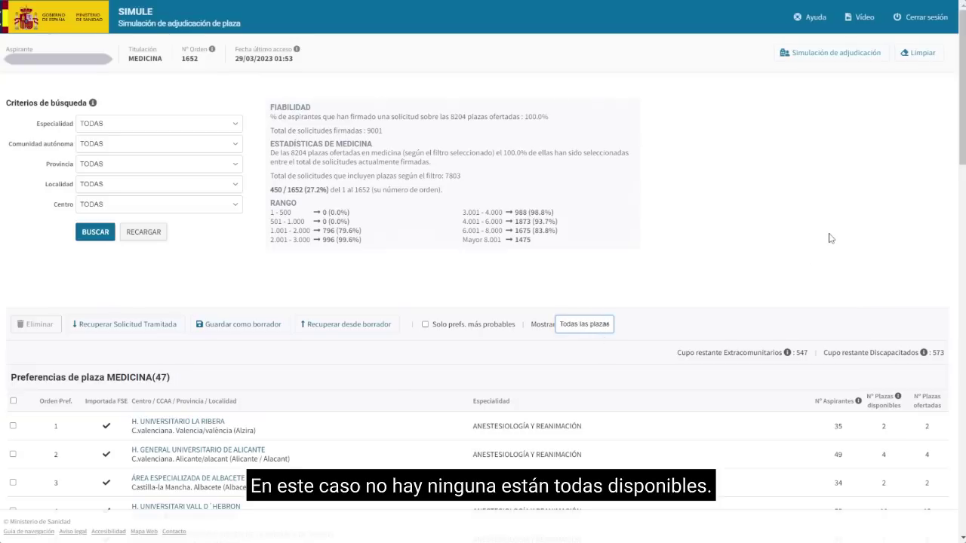
Delete preferences 6 to 8, H. Universitario Ramón y Cajal, H. Universitario Clínico San Carlos and H. del Mar-Parc de Salut Mar.
scroll(955, 148, "down", 4)
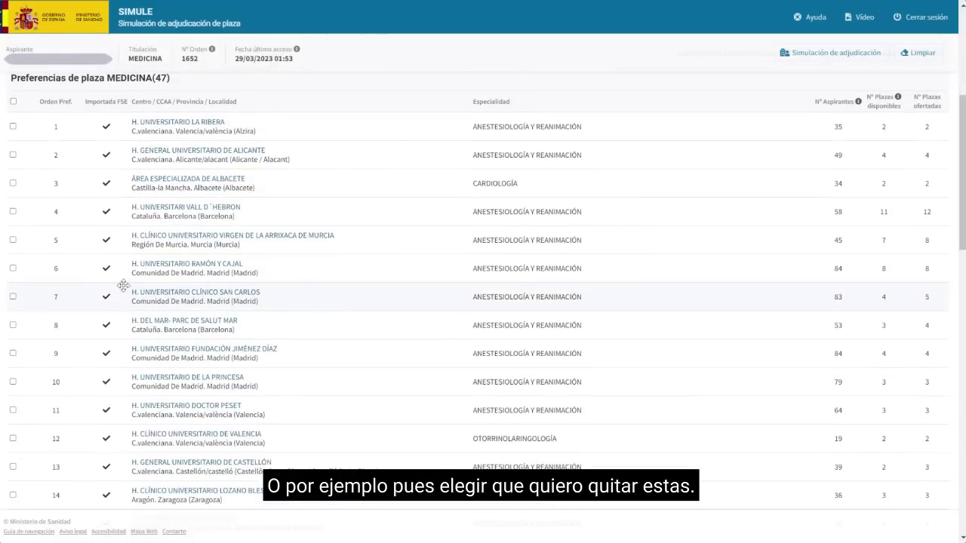
left_click(13, 268)
left_click(13, 296)
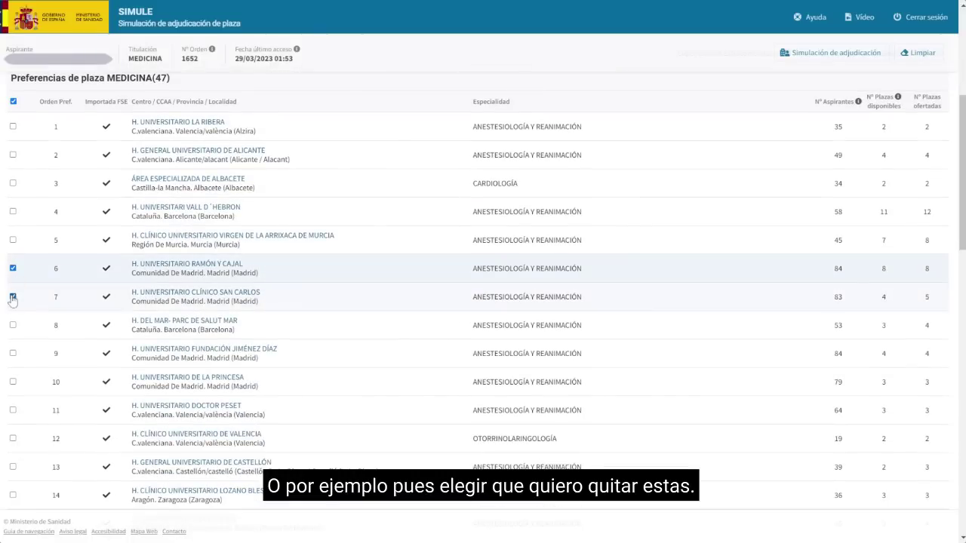
left_click(13, 326)
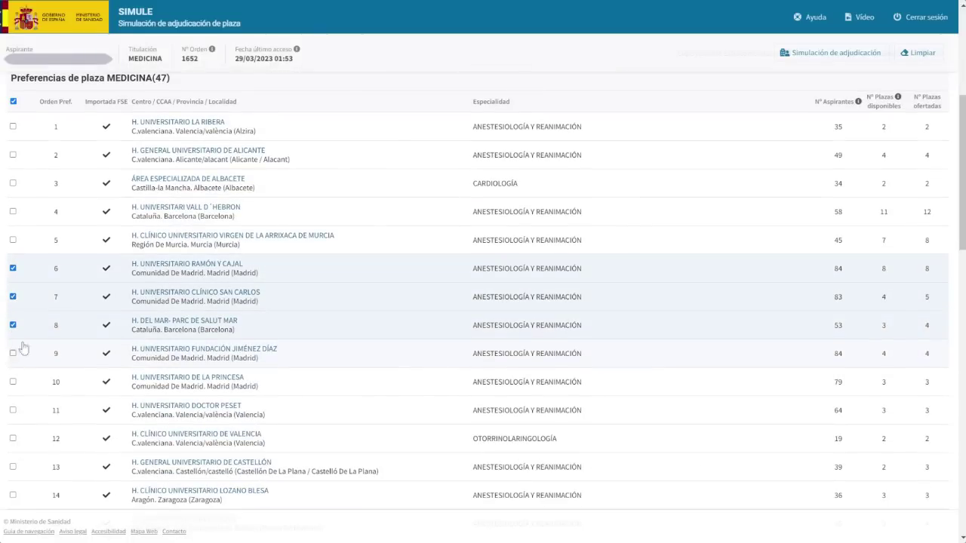
scroll(953, 106, "up", 4)
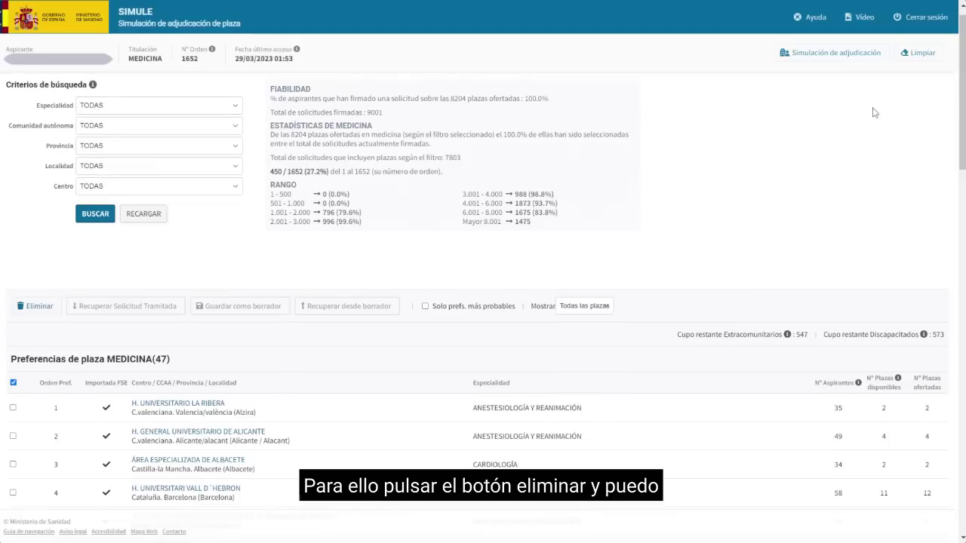
left_click(32, 308)
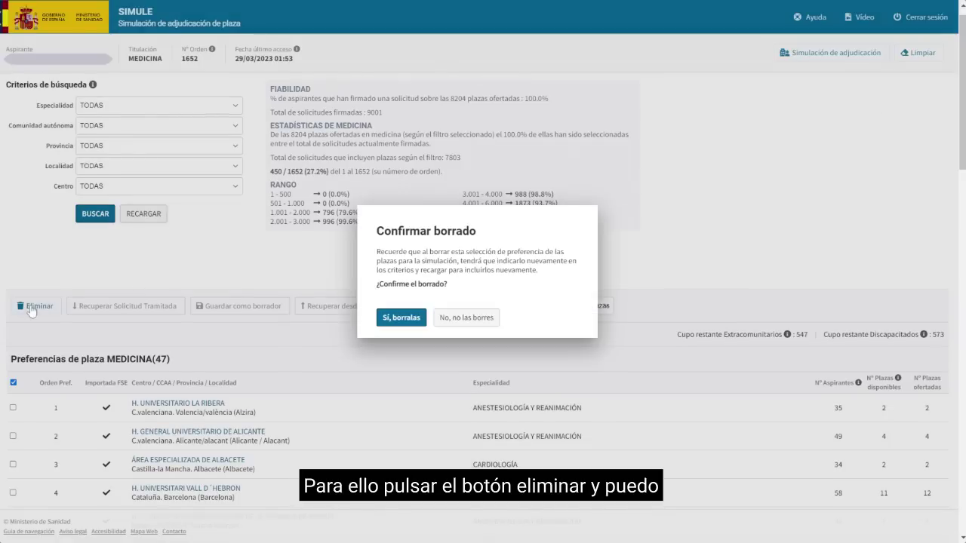
left_click(410, 315)
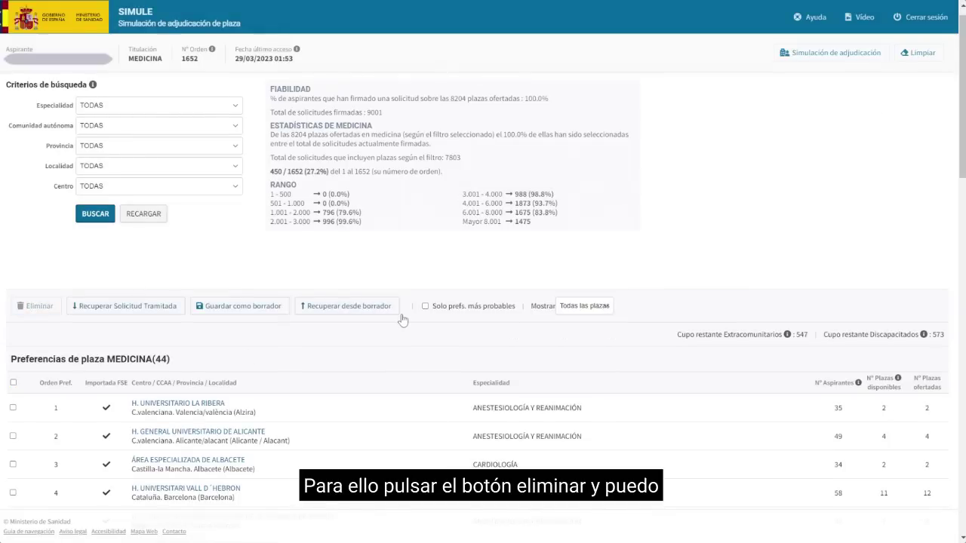
Add all Alergología places to the imported preferences and compare the imported entries with the added ones.
left_click(148, 112)
left_click(140, 131)
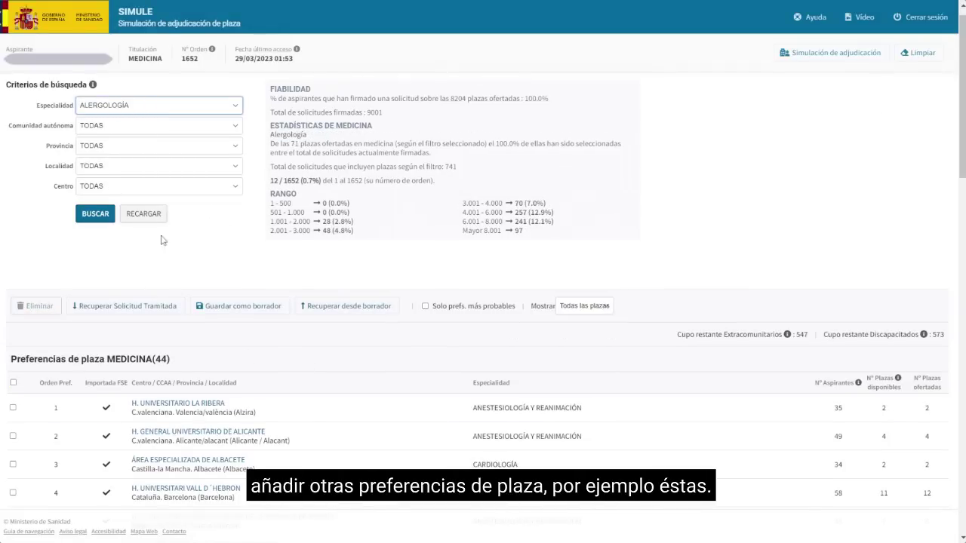
left_click(103, 218)
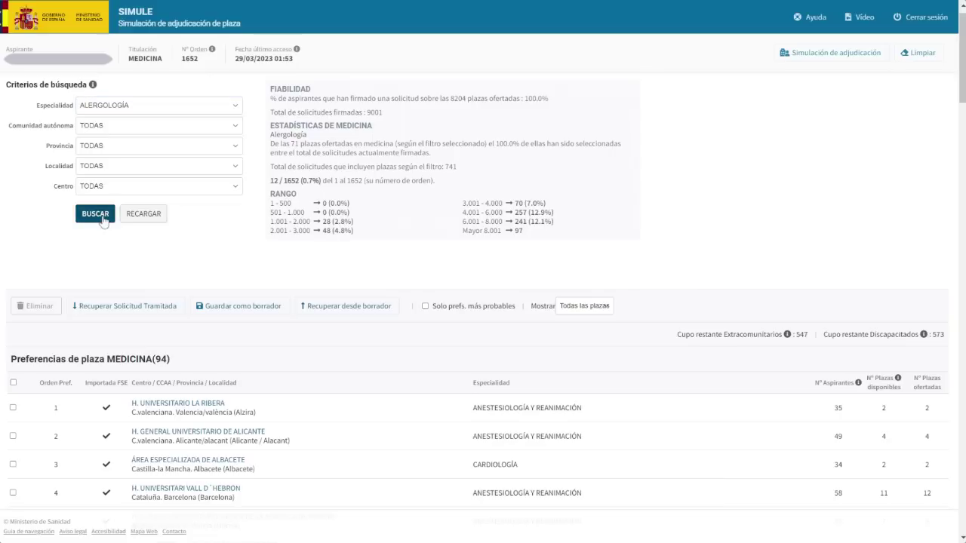
left_click_drag(961, 91, 960, 134)
scroll(483, 294, "down", 14)
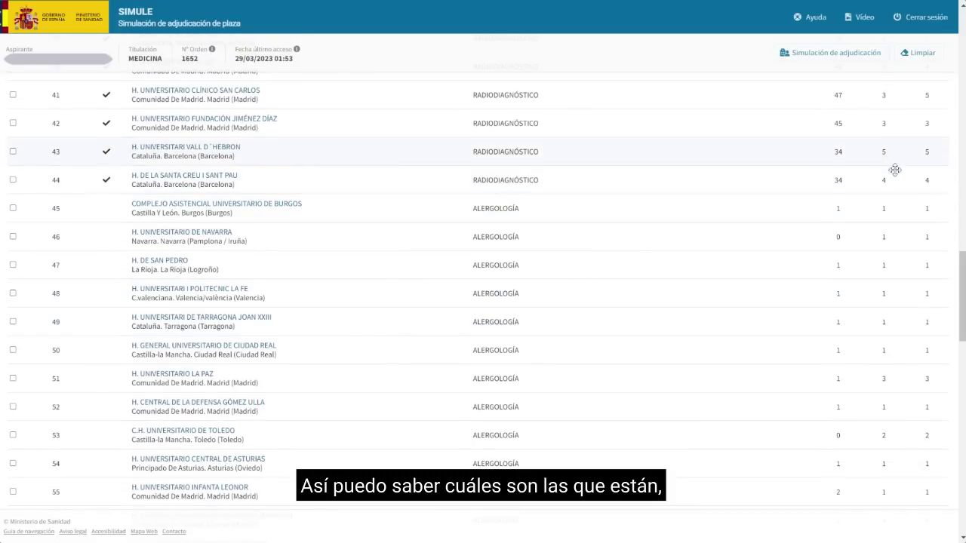
left_click_drag(963, 278, 936, 77)
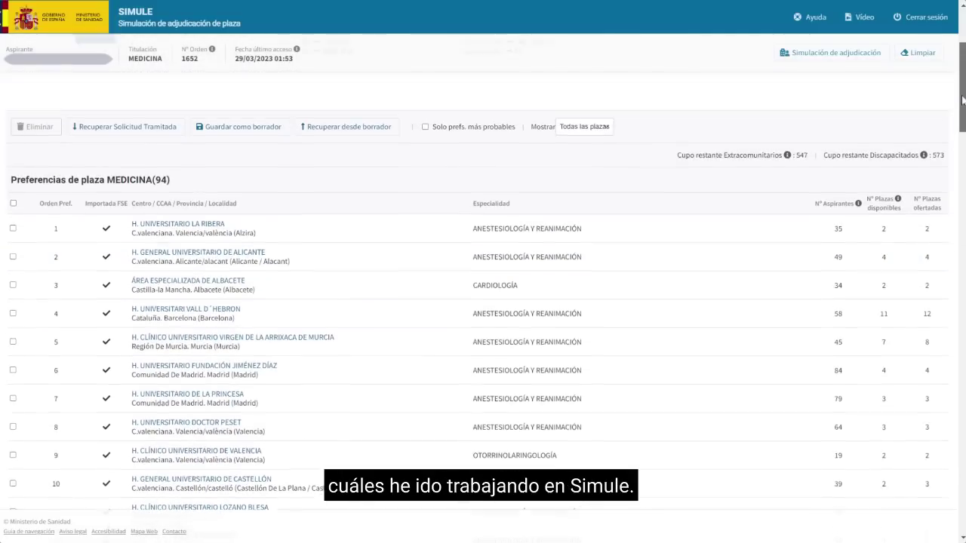
Save the combined list of imported and Alergología preferences as a draft, replacing the previous one.
scroll(942, 87, "up", 3)
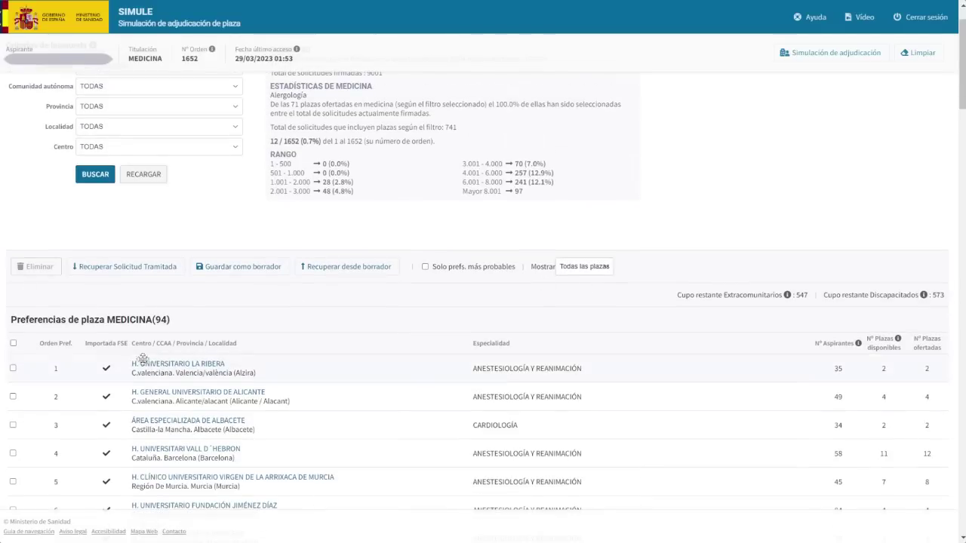
left_click(252, 270)
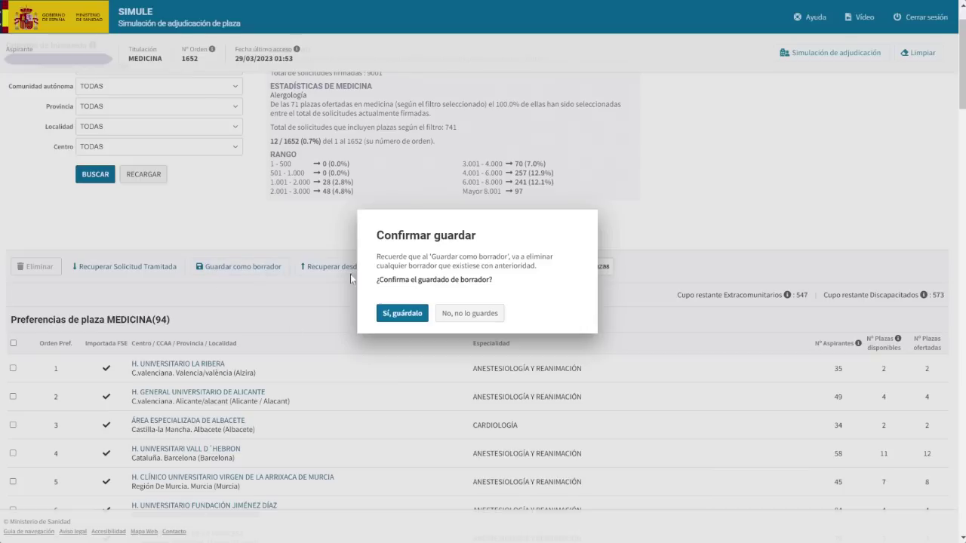
left_click(417, 315)
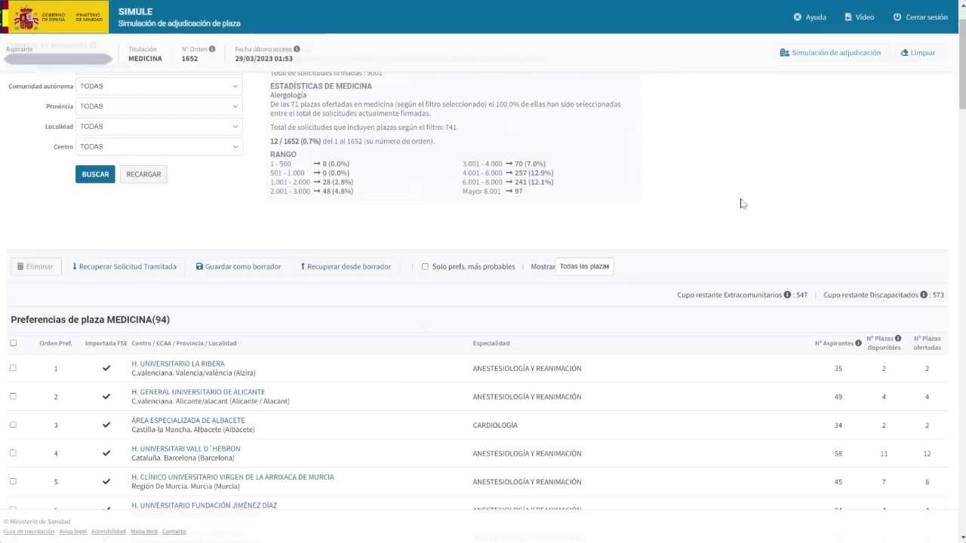
Empty the workspace of all preferences and filters again, leaving the data update for another time.
left_click(921, 53)
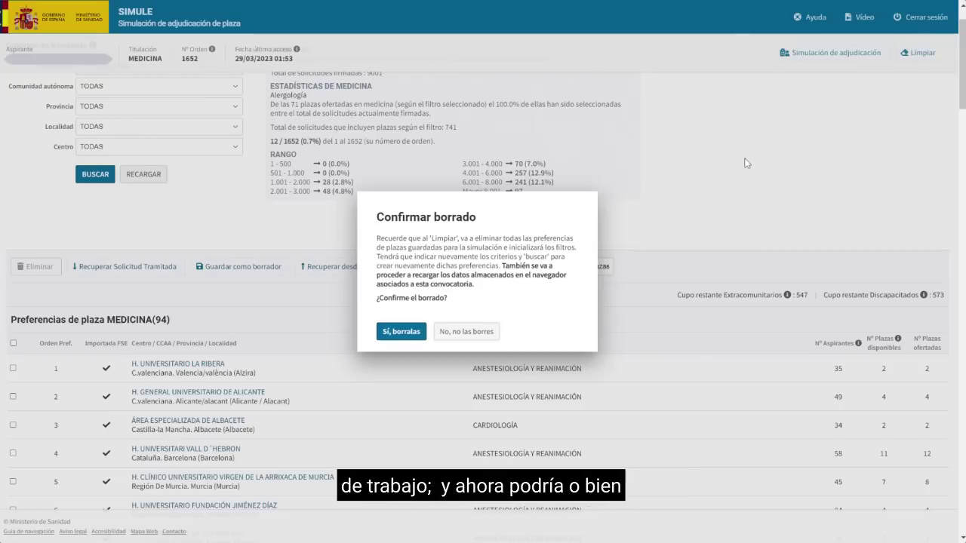
left_click(408, 332)
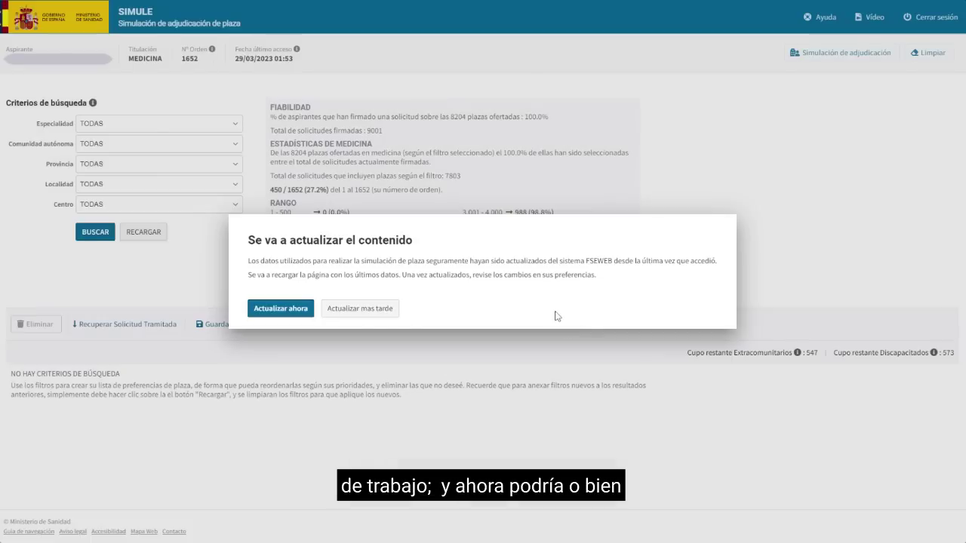
left_click(369, 312)
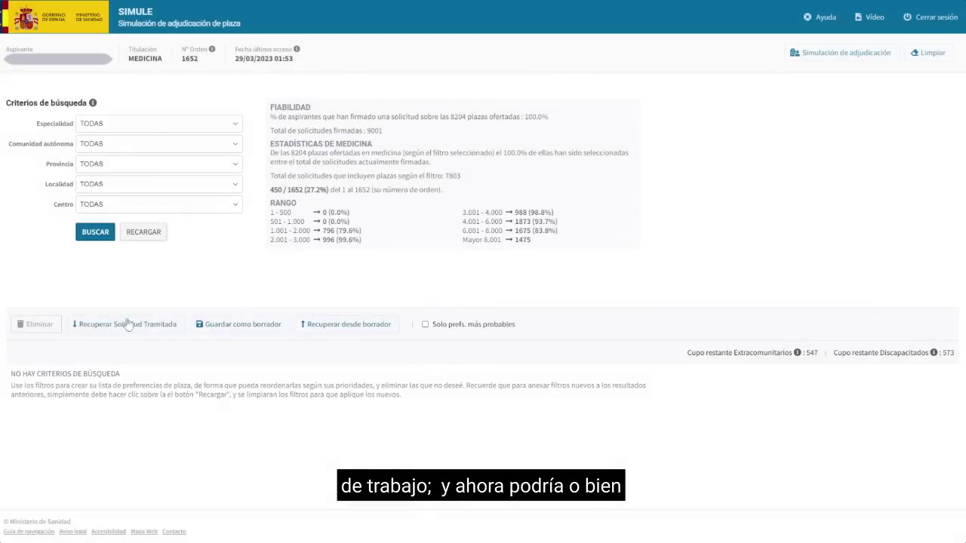
Restore the preference list from the saved draft and look through its places.
left_click(361, 326)
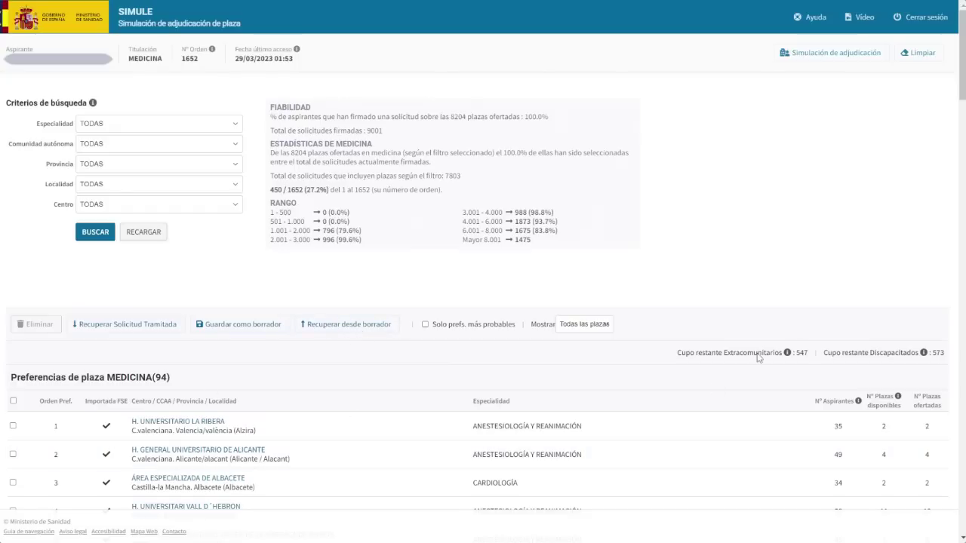
scroll(483, 302, "down", 15)
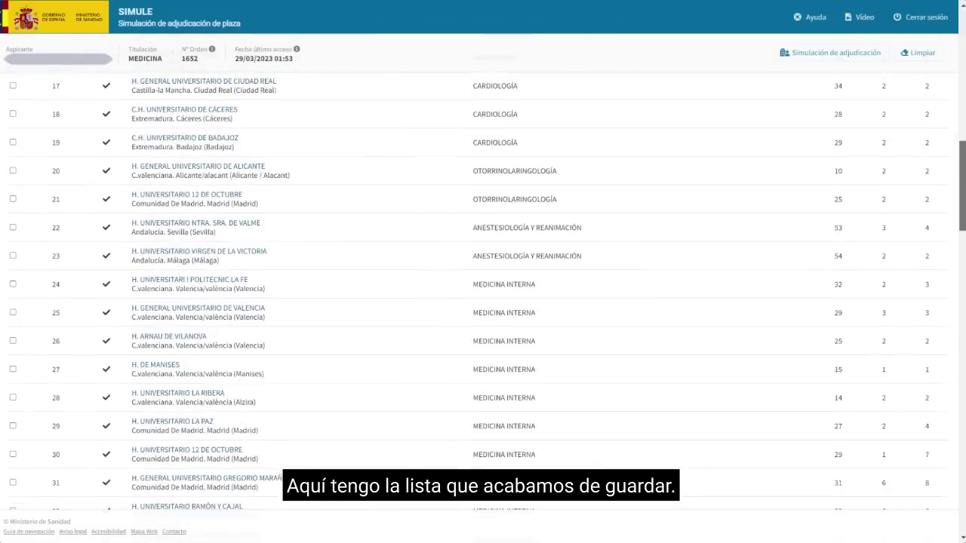
scroll(483, 302, "down", 8)
scroll(483, 302, "up", 20)
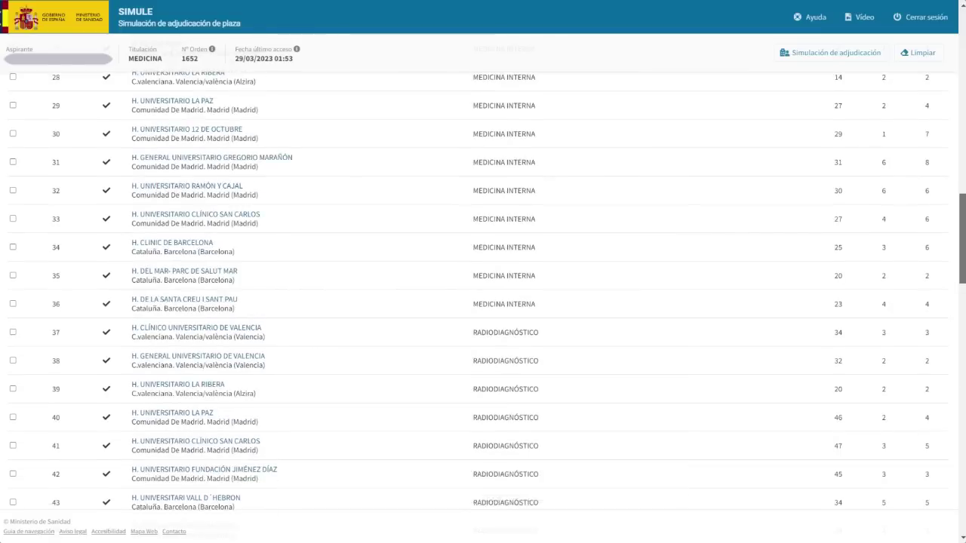
scroll(876, 117, "up", 3)
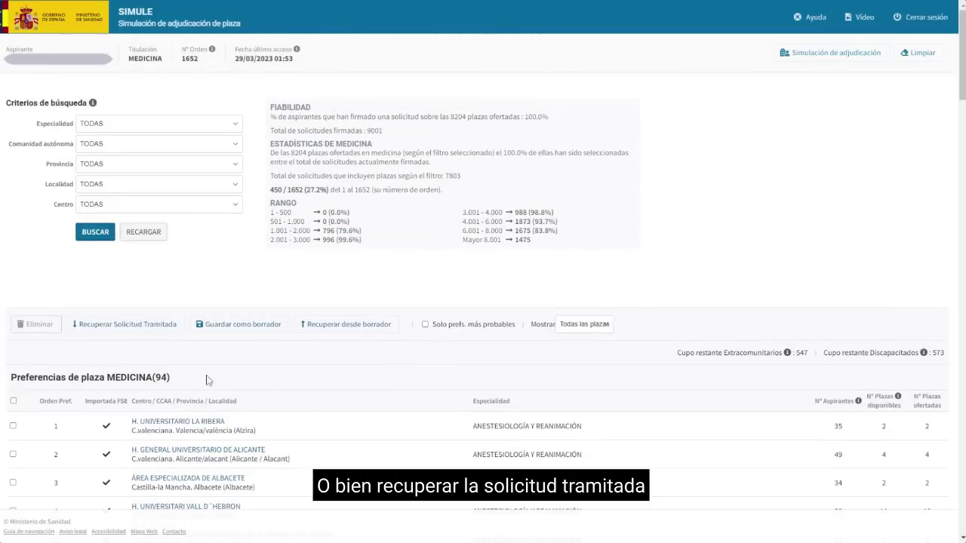
Recover the submitted application in place of the current preferences, confirming the replacement, and look through the recovered places.
left_click(131, 327)
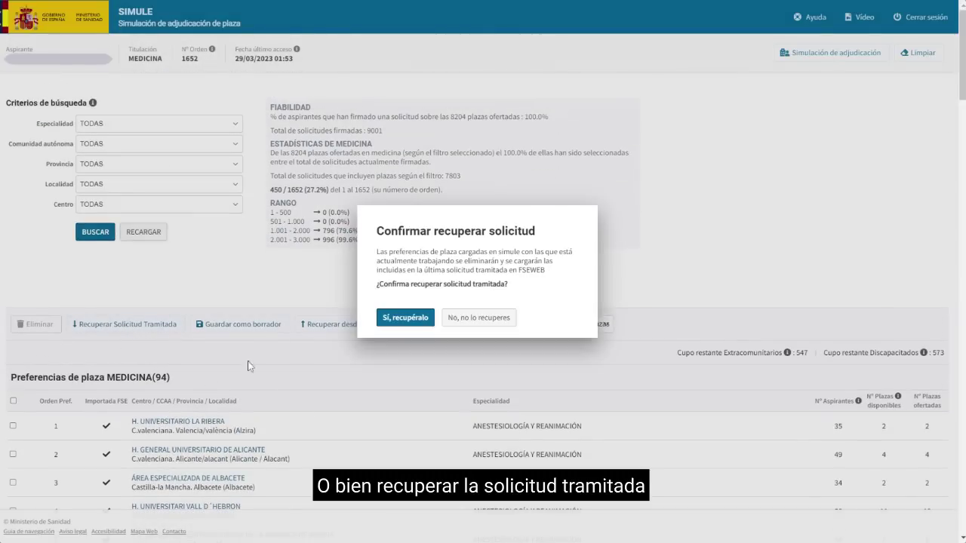
left_click(408, 317)
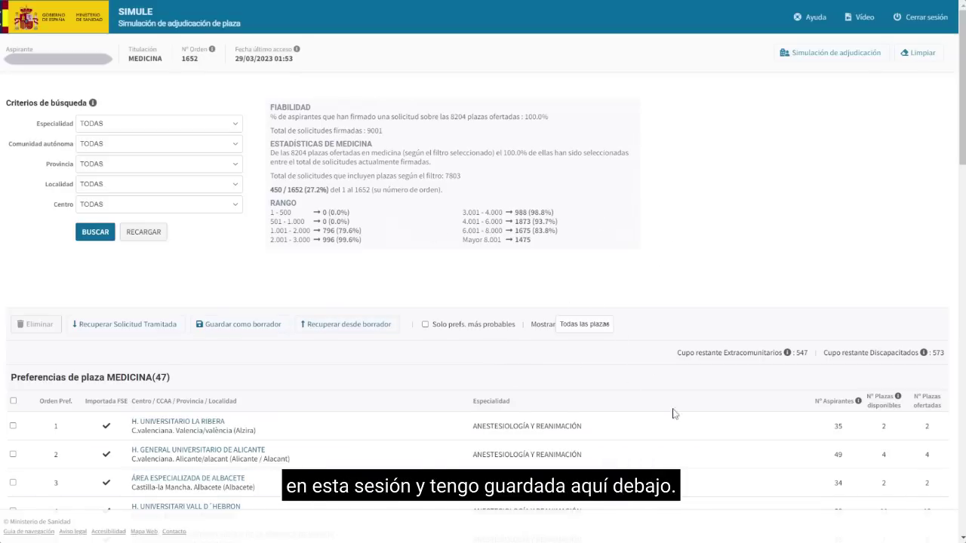
scroll(955, 163, "down", 8)
scroll(955, 302, "down", 9)
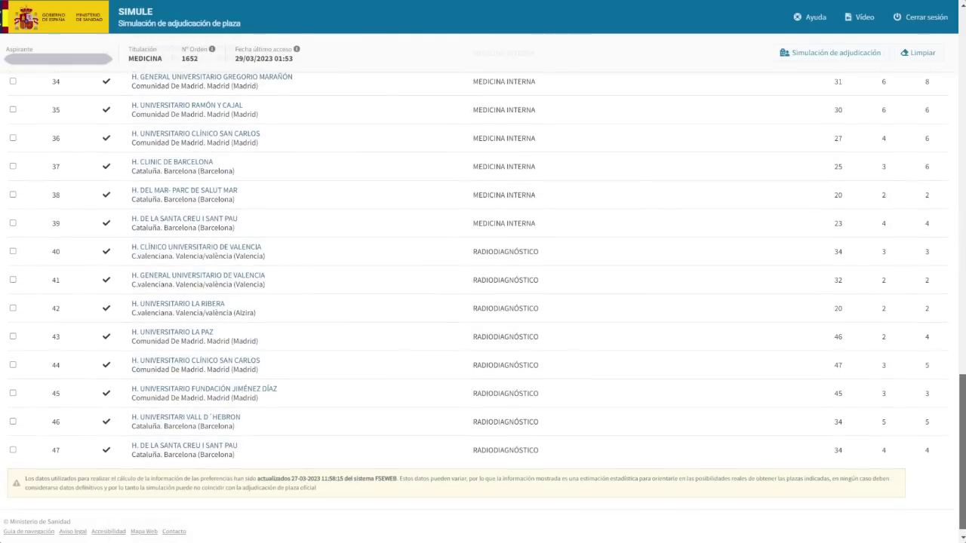
scroll(955, 302, "up", 10)
scroll(944, 249, "up", 7)
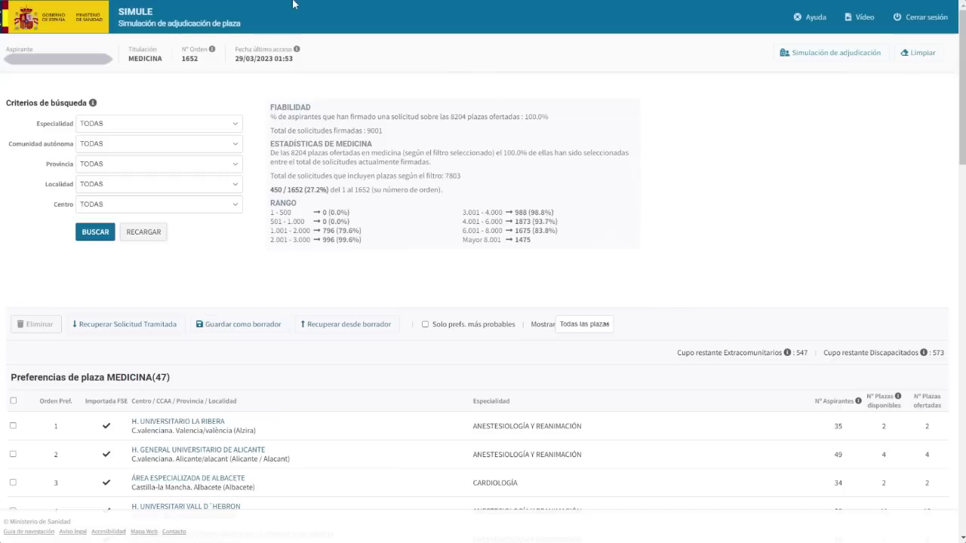
Open the centre description of Área Especializada de Albacete from the preference list.
scroll(370, 295, "down", 2)
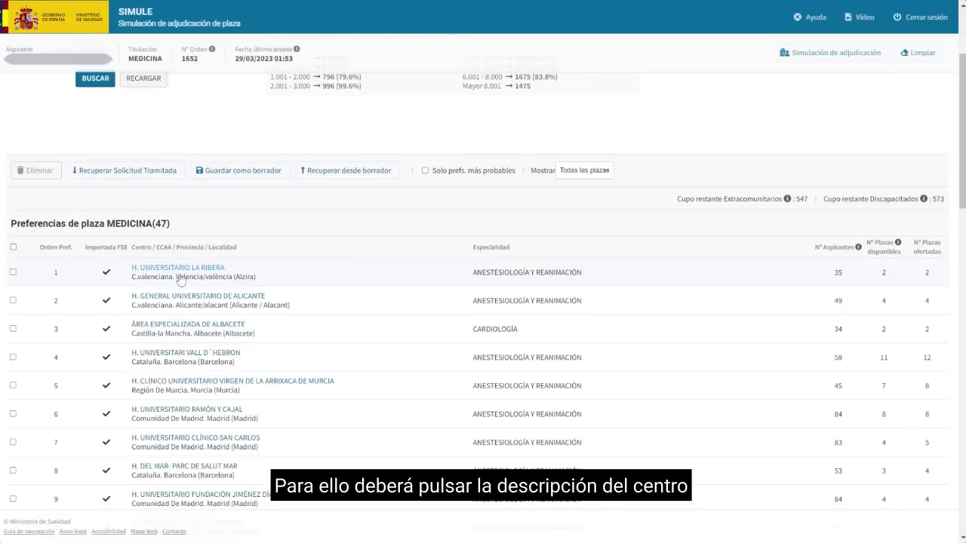
left_click(200, 326)
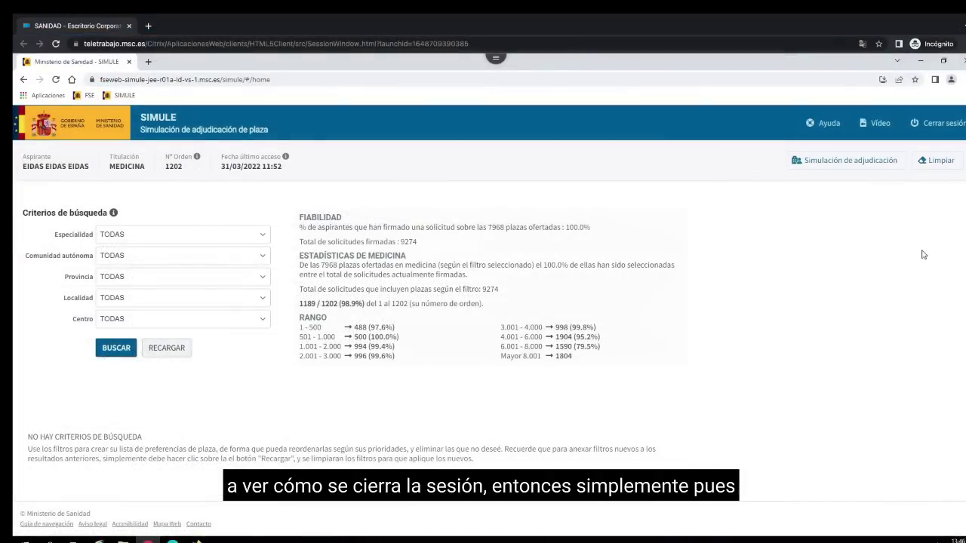
Log out of the placement simulation session.
left_click(939, 127)
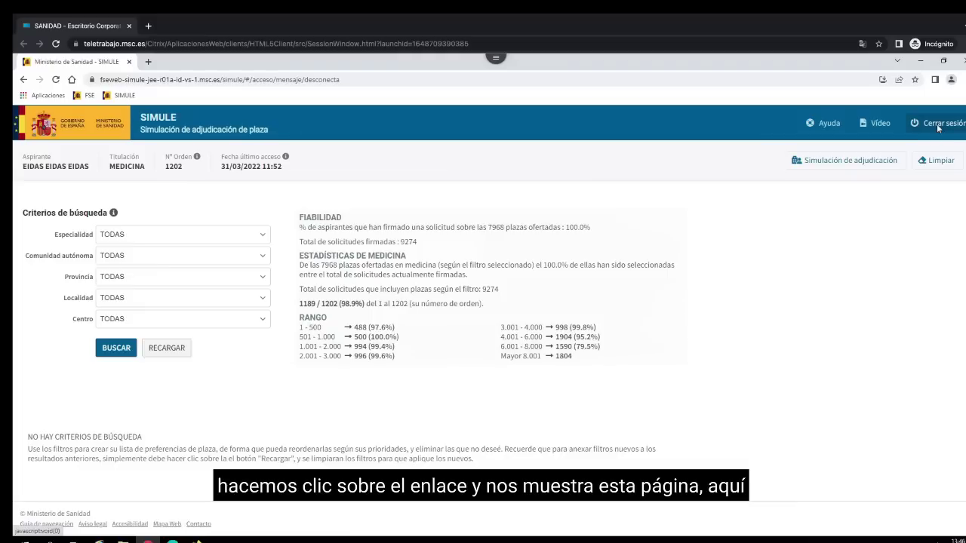